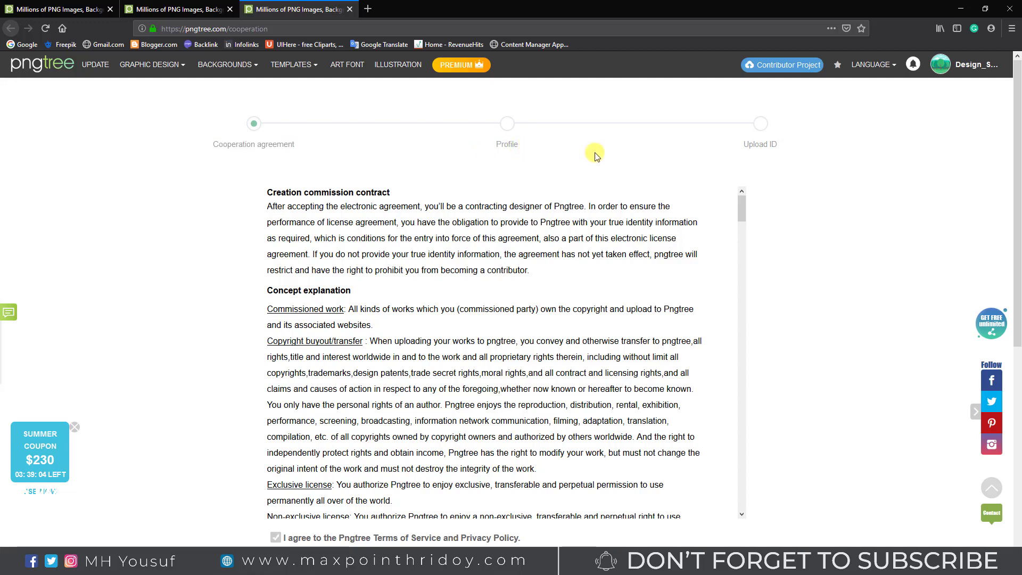
# Step: Read through the creation commission contract in the cooperation agreement to its end
pyautogui.moveTo(756, 145); pyautogui.dragTo(774, 144)
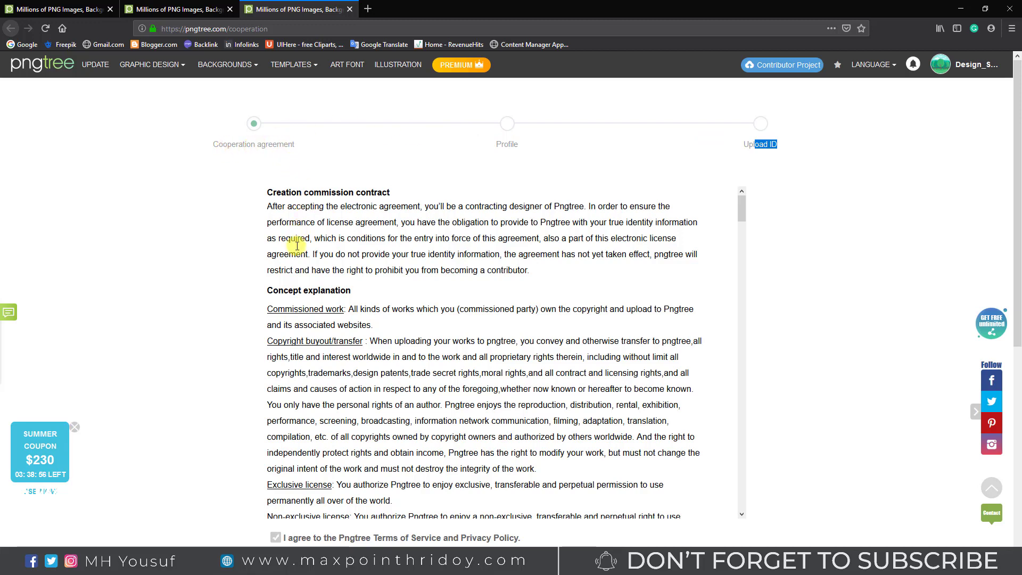
pyautogui.scroll(-3, 325, 337)
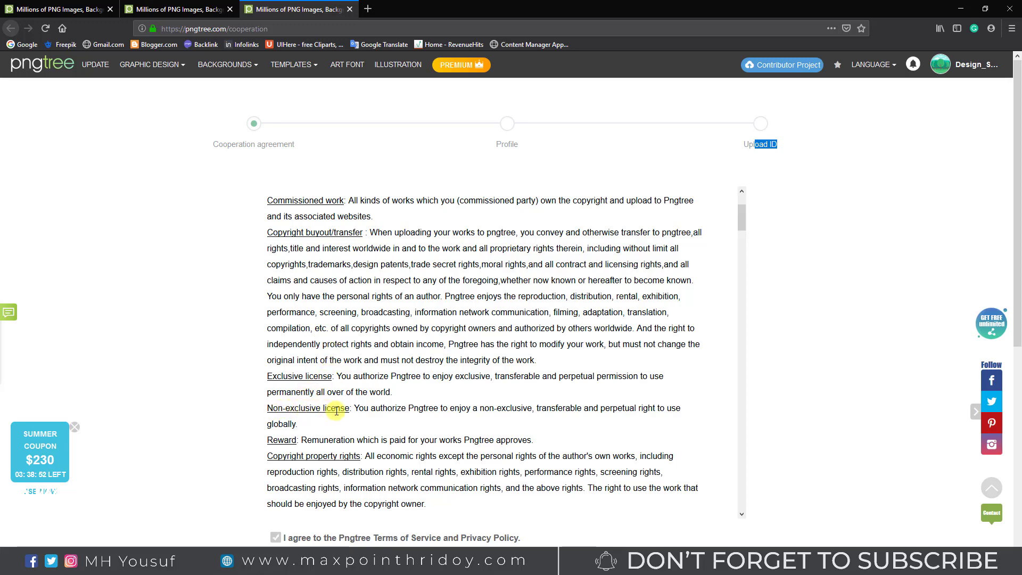
pyautogui.scroll(-2, 292, 413)
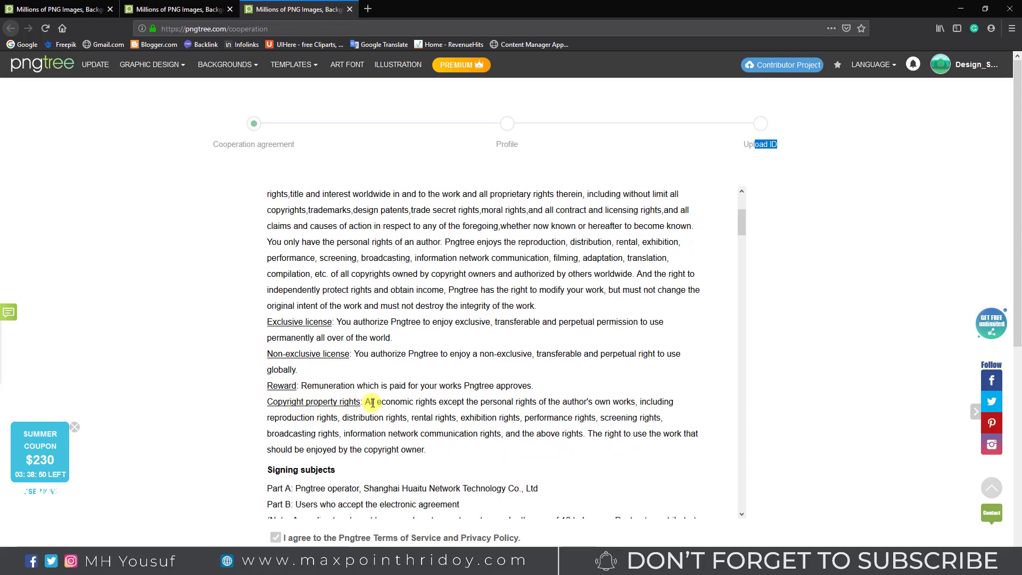
pyautogui.scroll(-10, 368, 397)
pyautogui.scroll(-5, 302, 393)
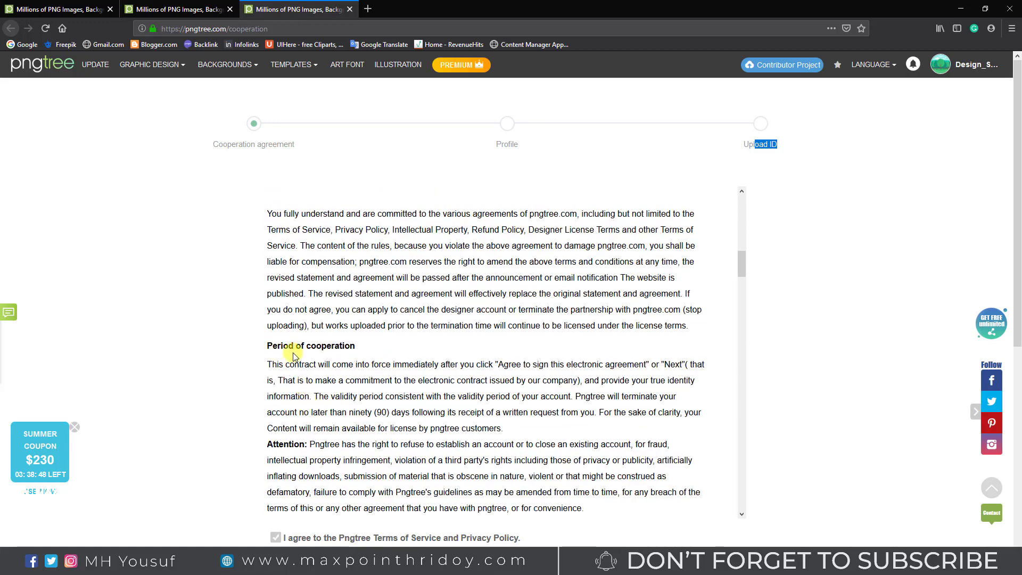
pyautogui.scroll(-13, 346, 351)
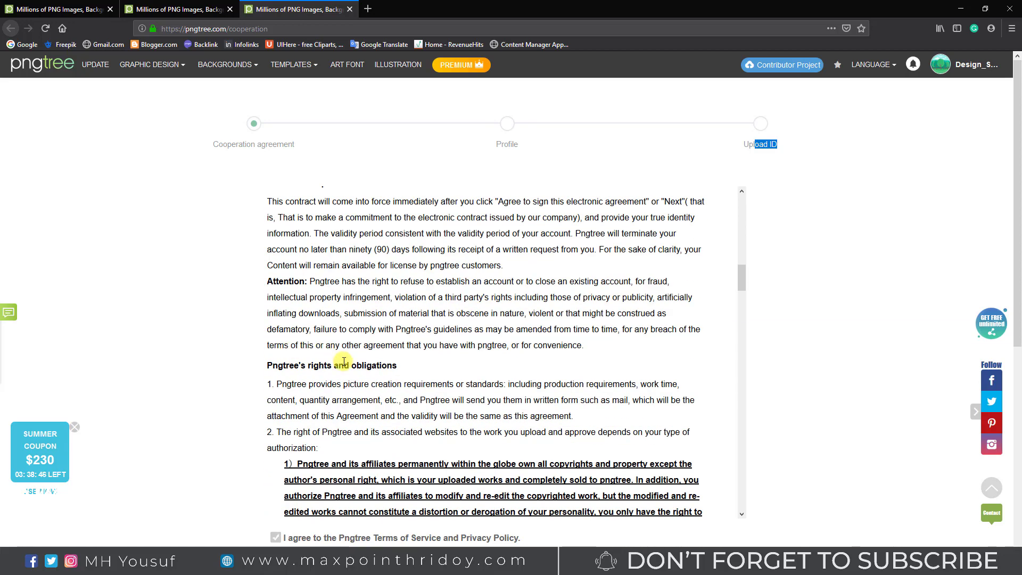
pyautogui.scroll(-15, 359, 358)
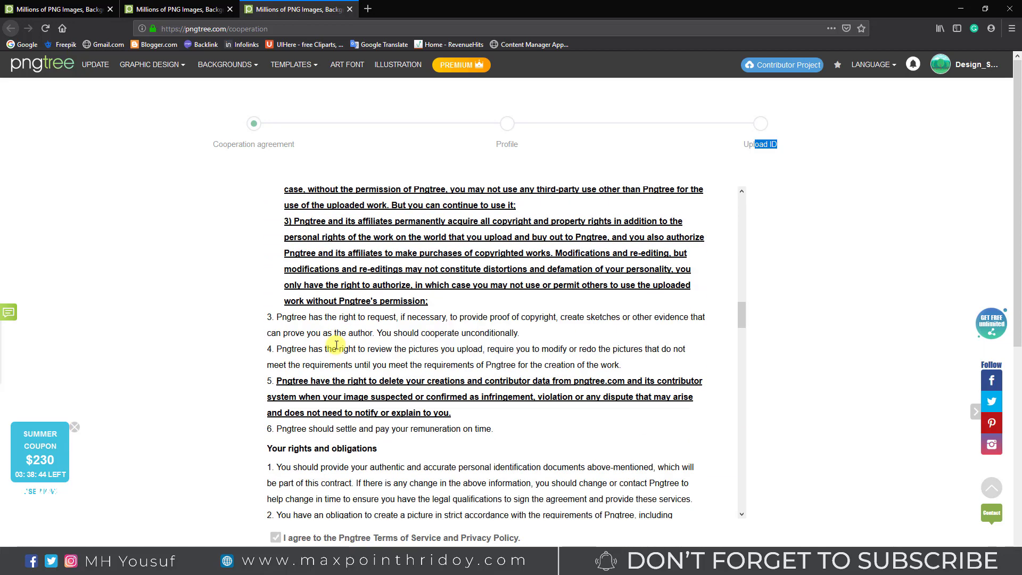
pyautogui.scroll(-7, 337, 345)
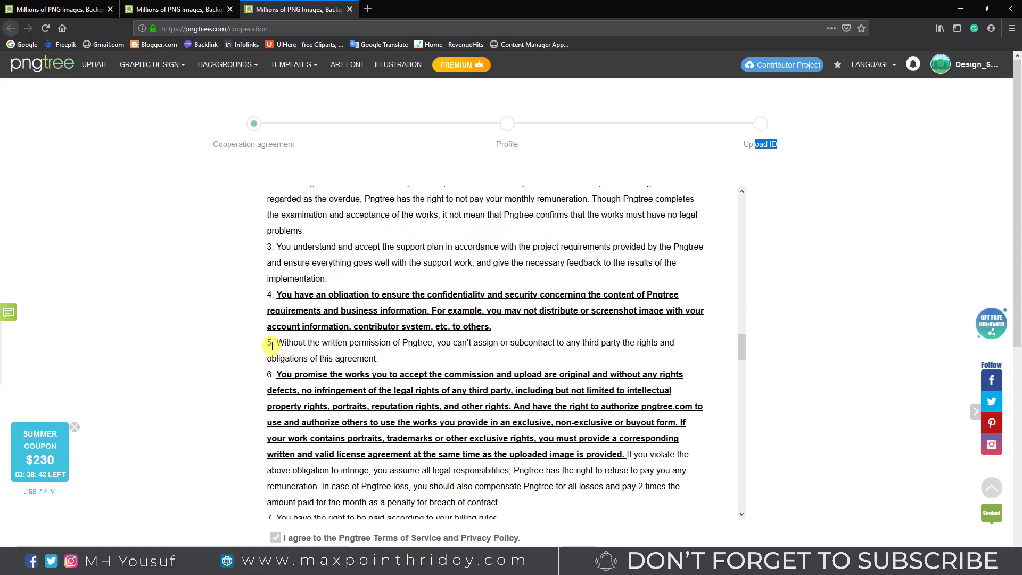
pyautogui.scroll(-16, 517, 310)
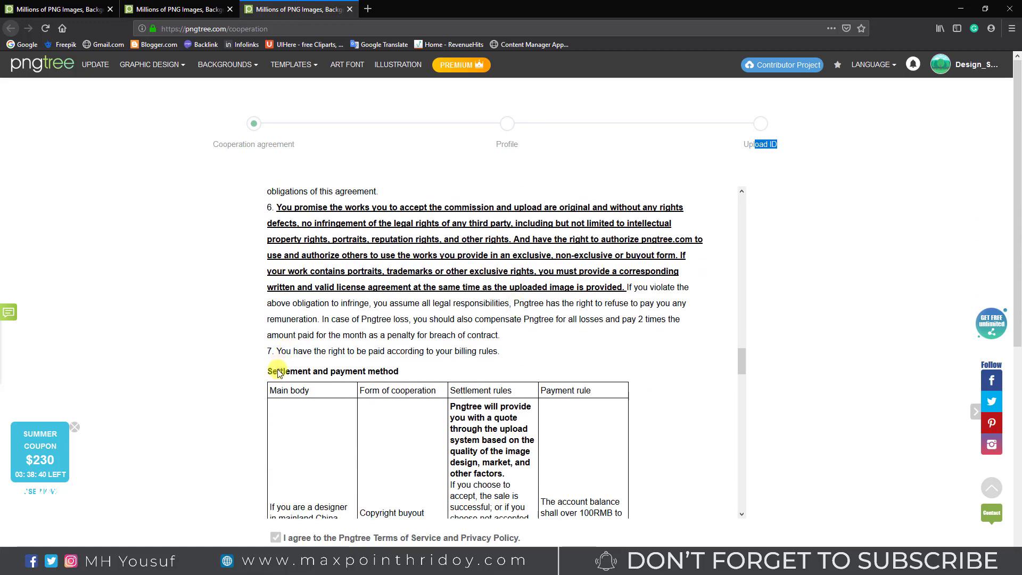
pyautogui.scroll(-20, 425, 355)
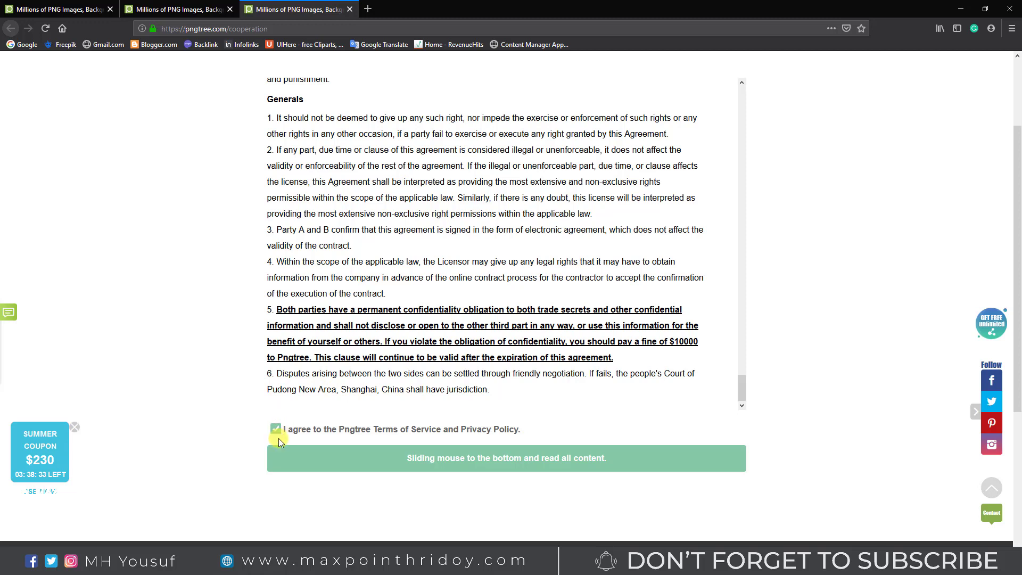
# Step: Agree to the Pngtree Terms of Service and Privacy Policy and continue to the Profile stage
pyautogui.click(276, 429)
pyautogui.click(498, 469)
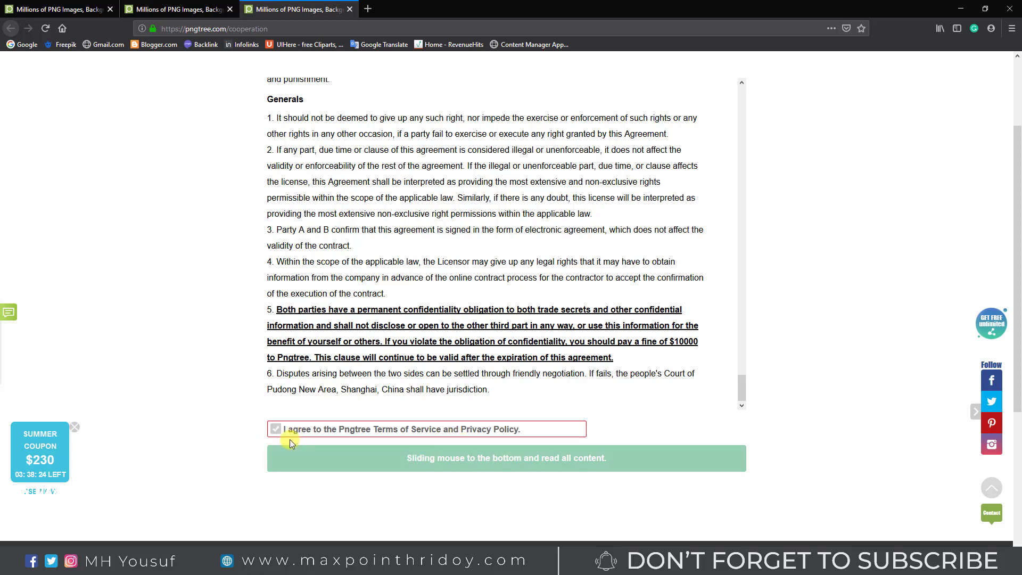
pyautogui.click(275, 429)
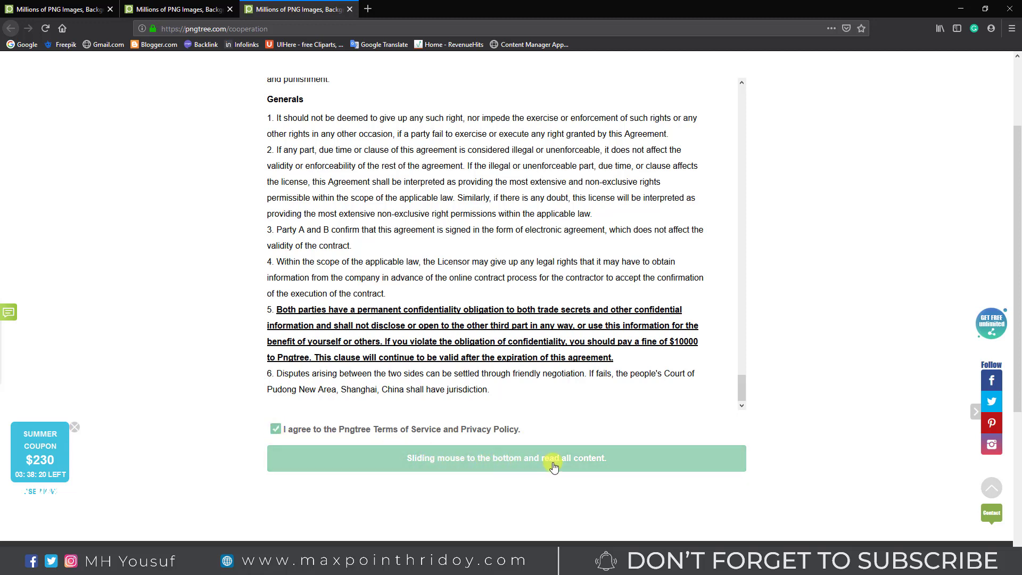
pyautogui.click(584, 466)
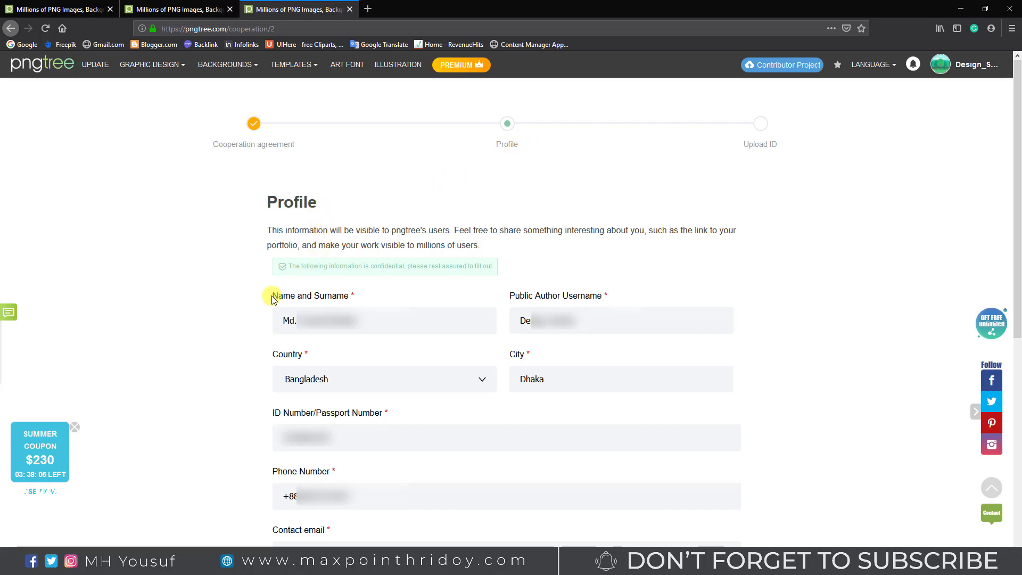
# Step: Review the required profile fields from name and username to contact email, and continue to the identification upload
pyautogui.moveTo(297, 299); pyautogui.dragTo(349, 297)
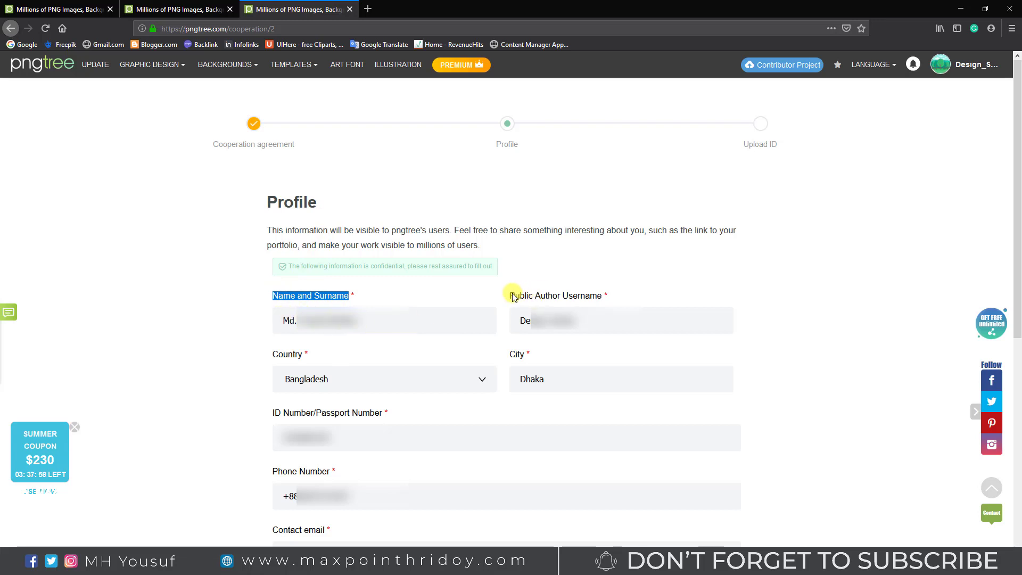
pyautogui.moveTo(511, 297); pyautogui.dragTo(595, 301)
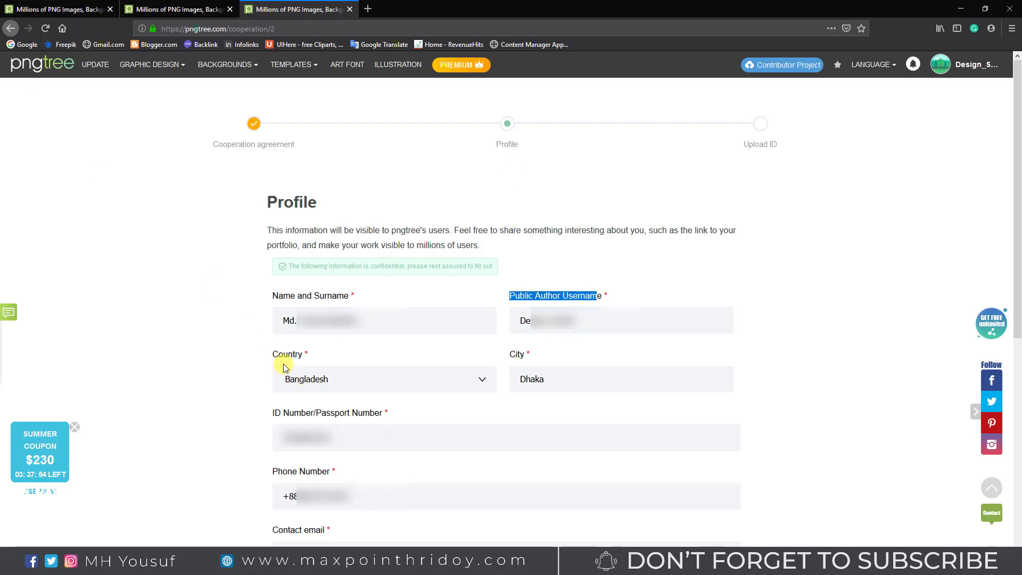
pyautogui.moveTo(273, 354); pyautogui.dragTo(302, 355)
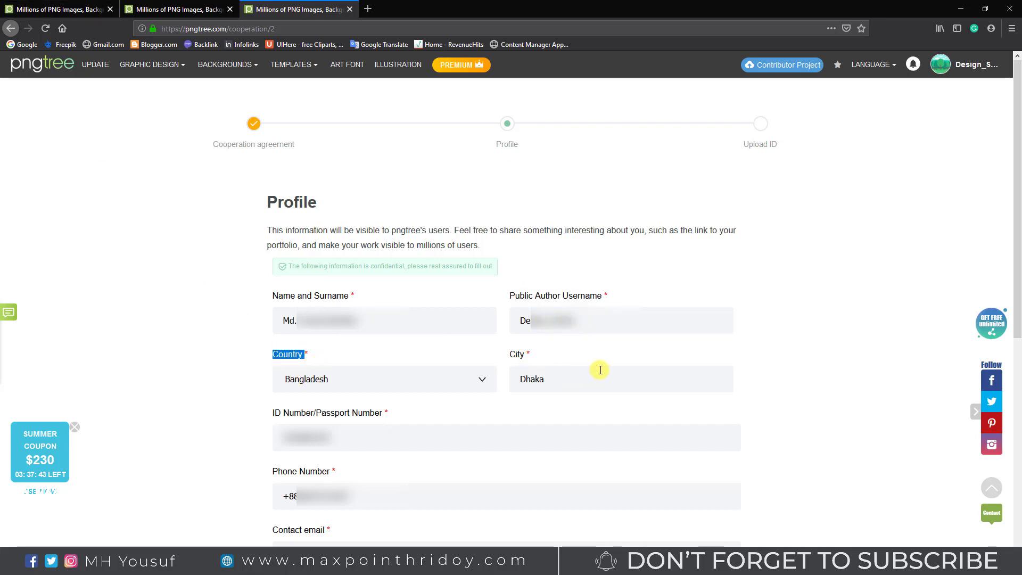
pyautogui.moveTo(273, 413); pyautogui.dragTo(405, 411)
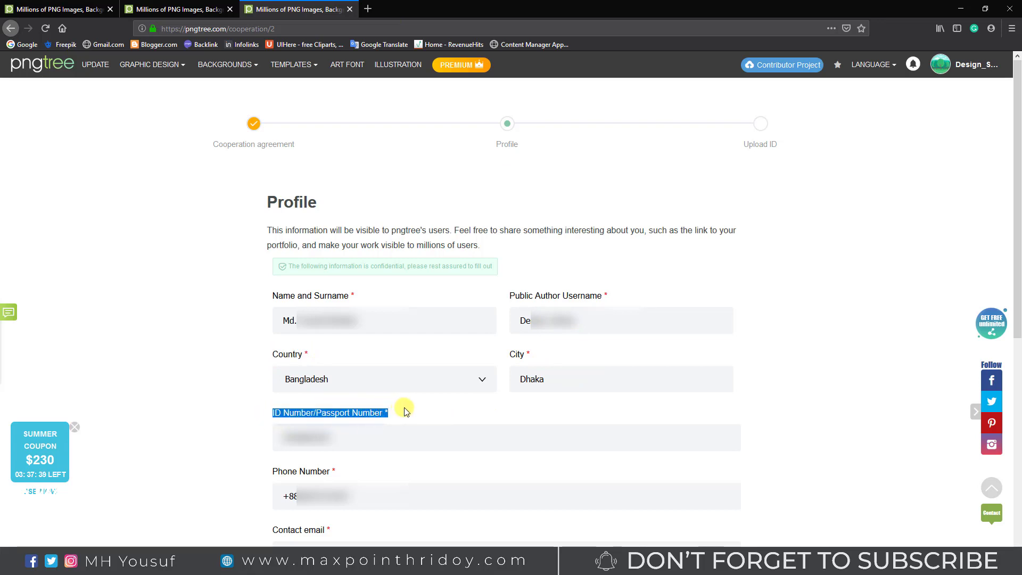
pyautogui.moveTo(271, 471); pyautogui.dragTo(343, 473)
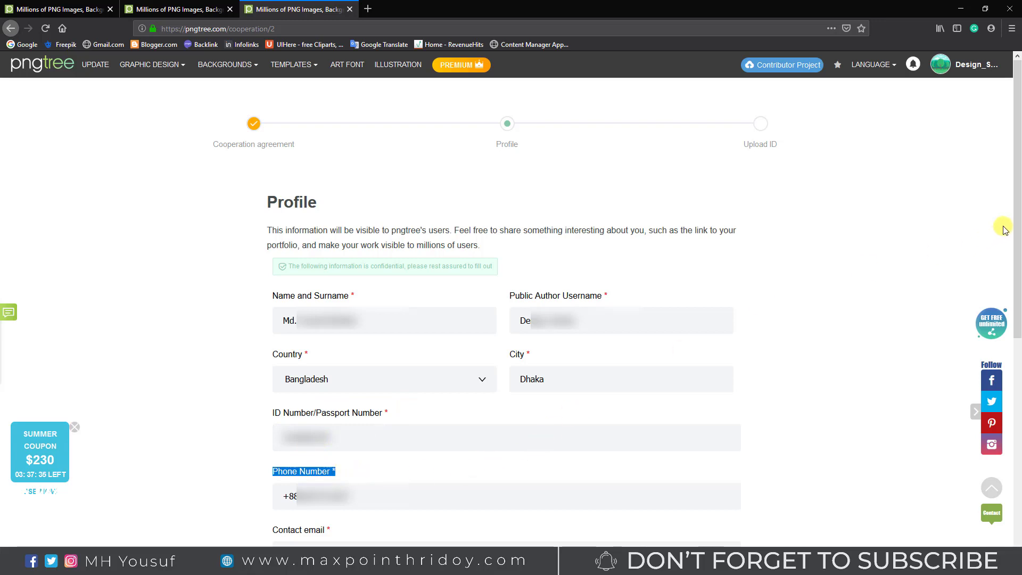
pyautogui.scroll(-6, 1004, 230)
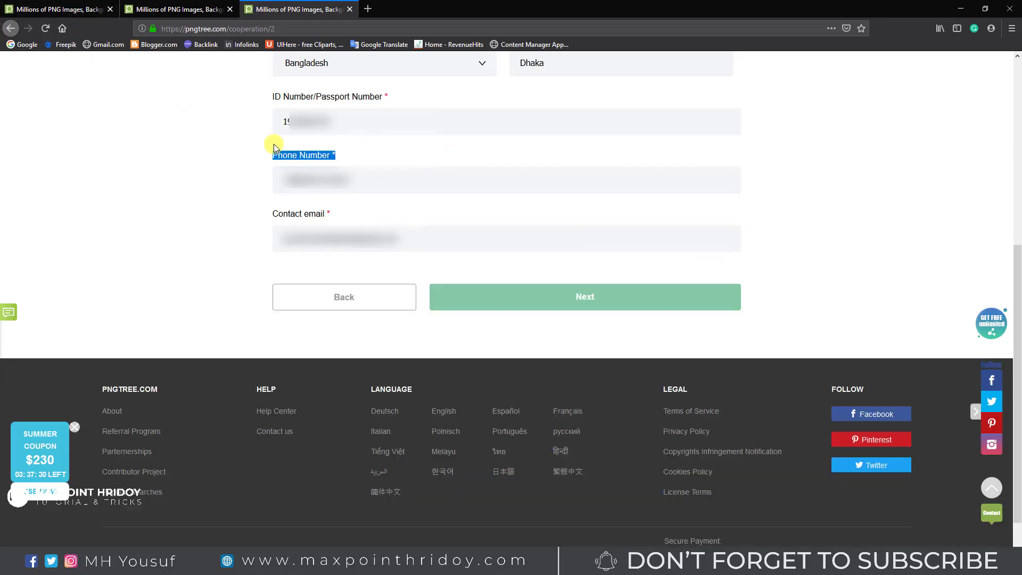
pyautogui.moveTo(270, 212); pyautogui.dragTo(327, 216)
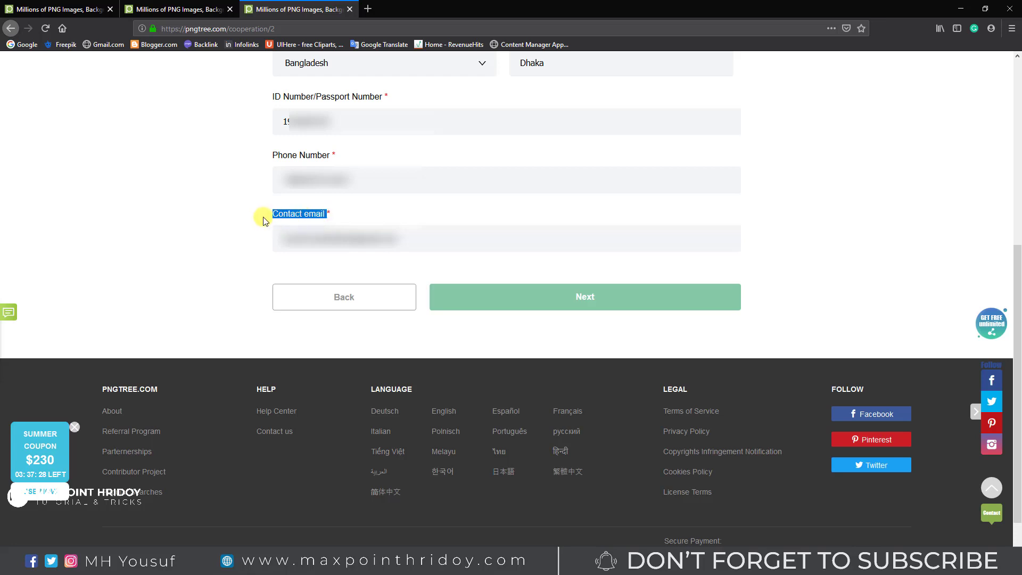
pyautogui.click(262, 219)
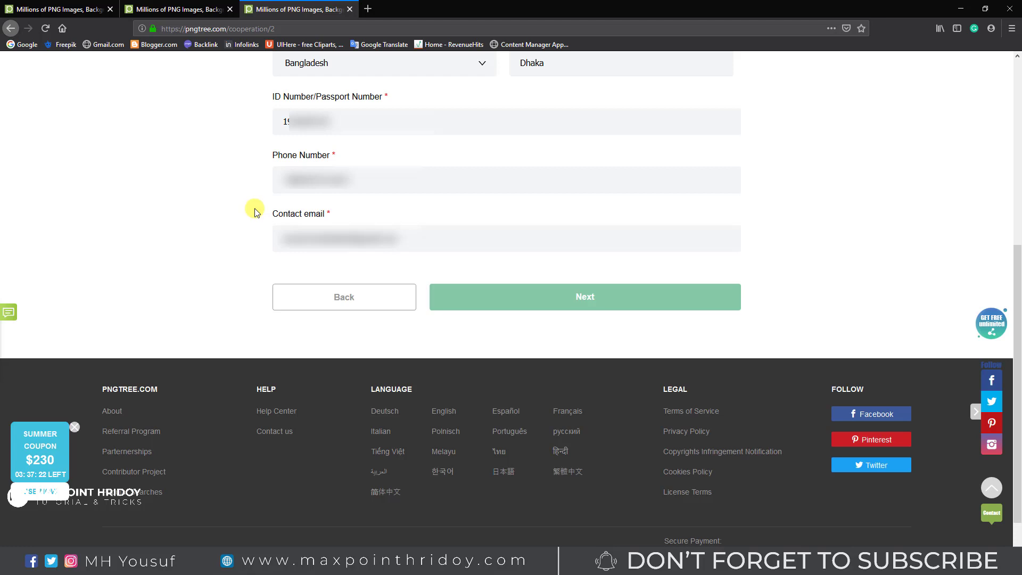
pyautogui.click(610, 303)
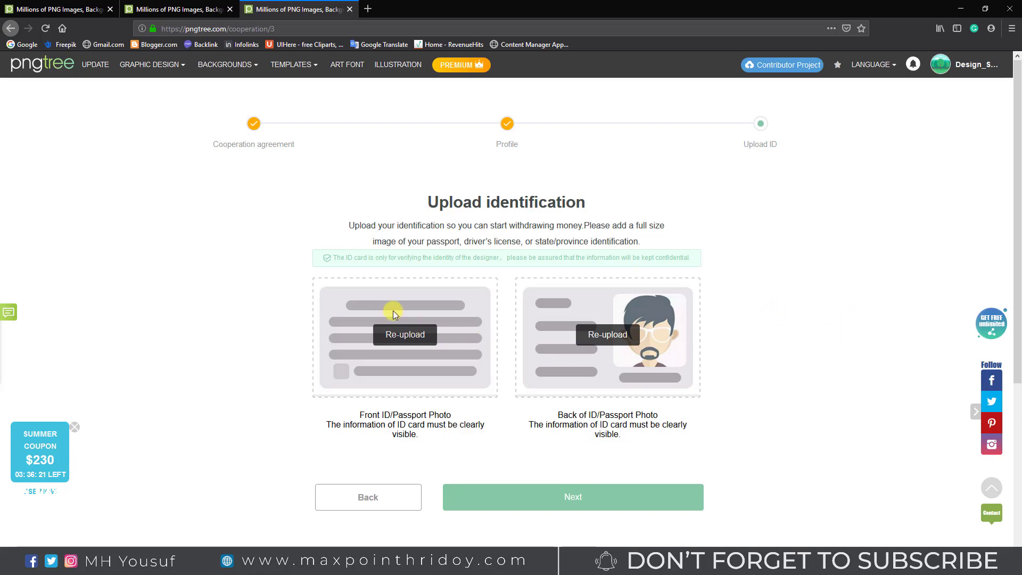
# Step: Upload the Front Side image as the front ID photo and the Back Side image as the back ID photo
pyautogui.moveTo(359, 415); pyautogui.dragTo(477, 427)
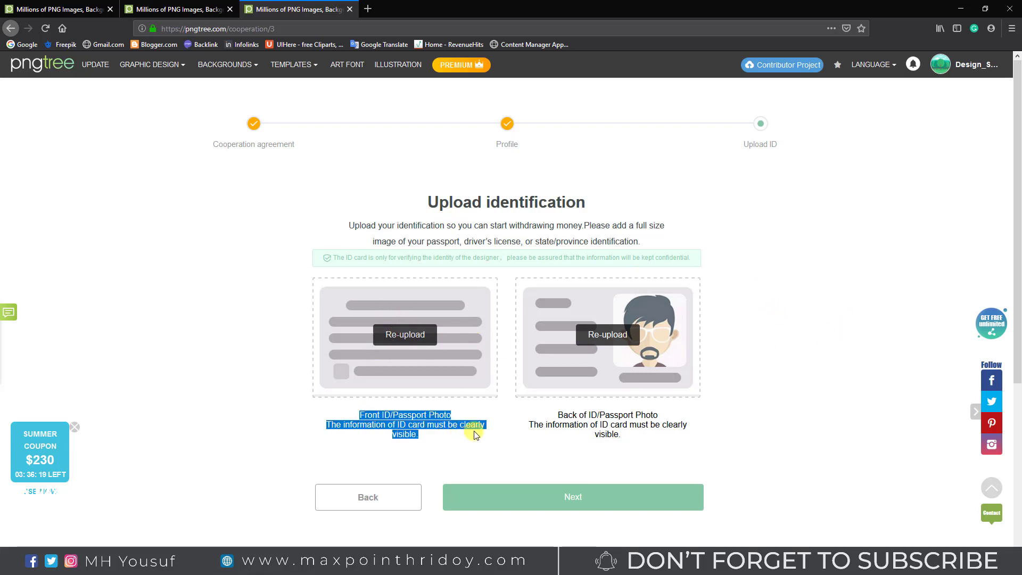
pyautogui.moveTo(557, 415); pyautogui.dragTo(654, 439)
pyautogui.click(743, 427)
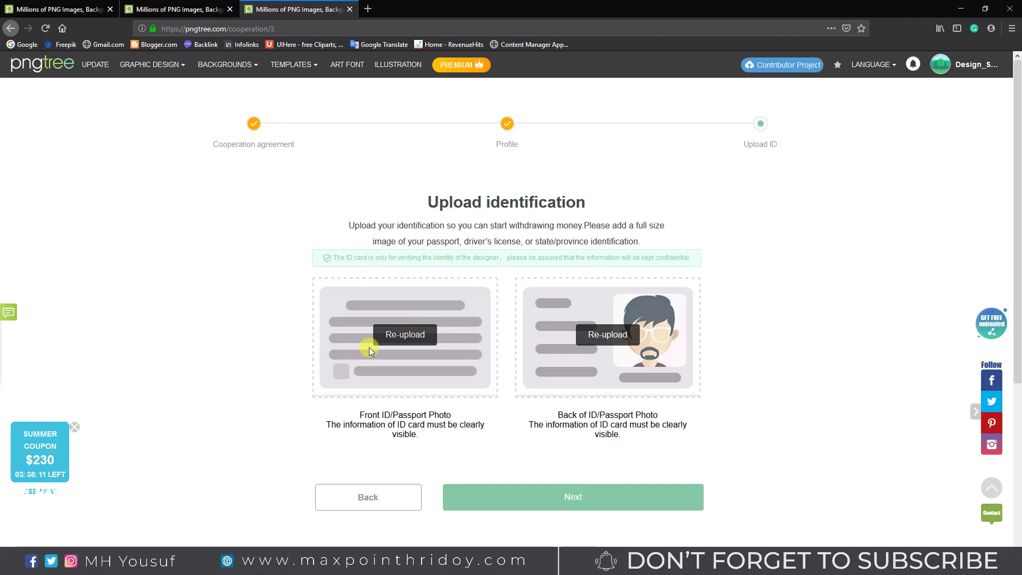
pyautogui.click(409, 337)
pyautogui.doubleClick(421, 339)
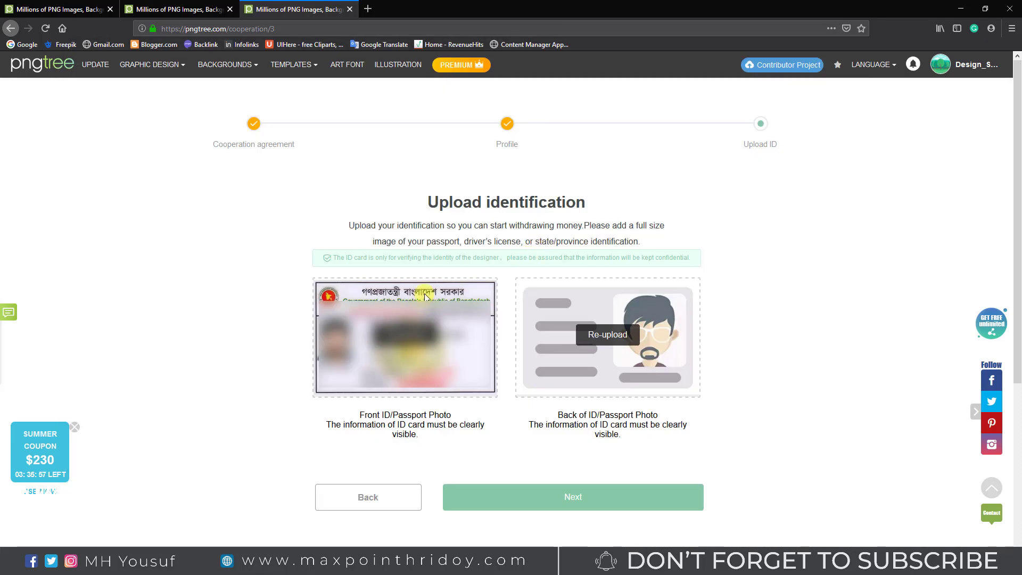
pyautogui.click(606, 335)
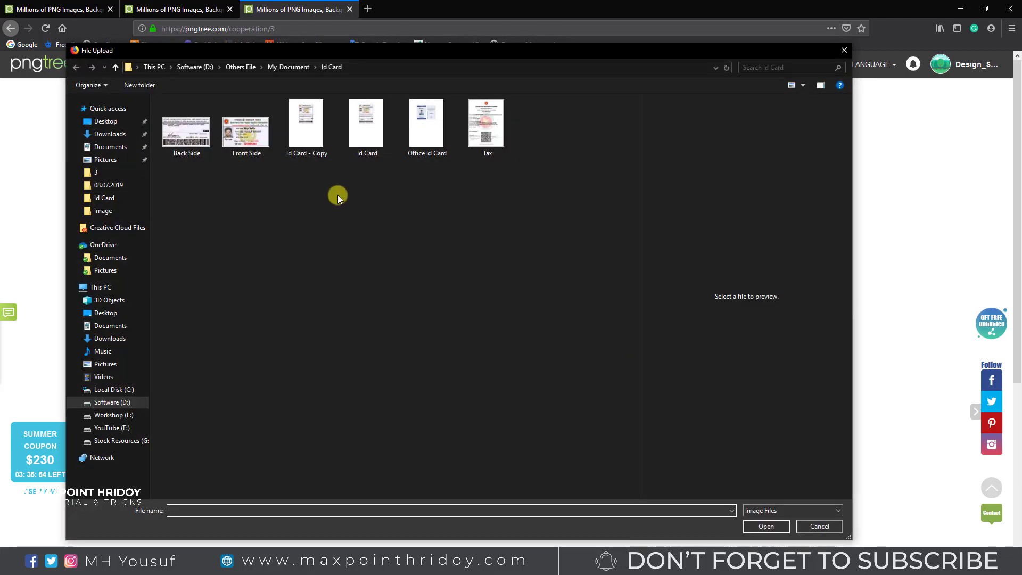
pyautogui.doubleClick(186, 132)
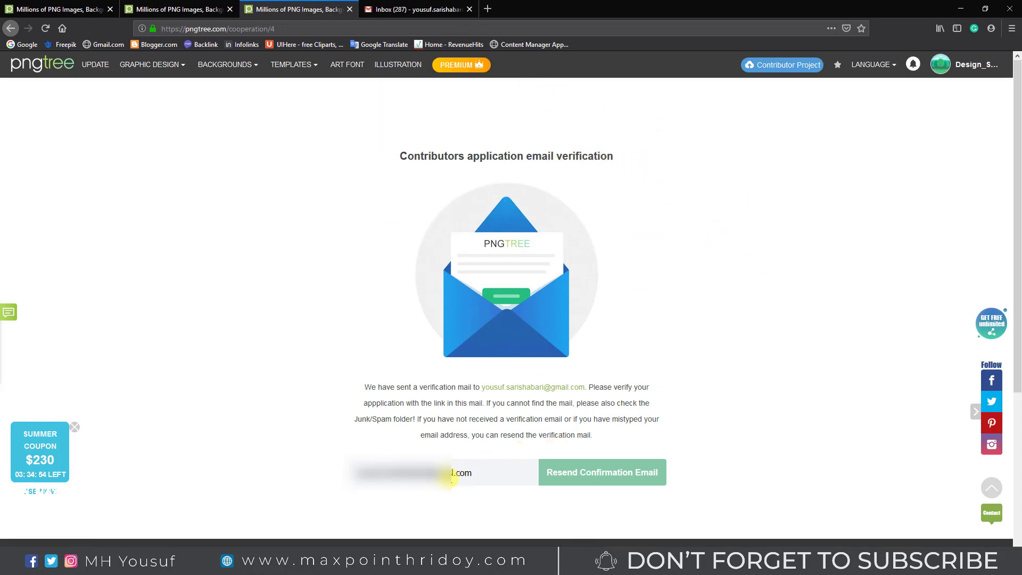
# Step: Switch to Gmail, open the Pngtree verification message and confirm the contributor email
pyautogui.click(424, 9)
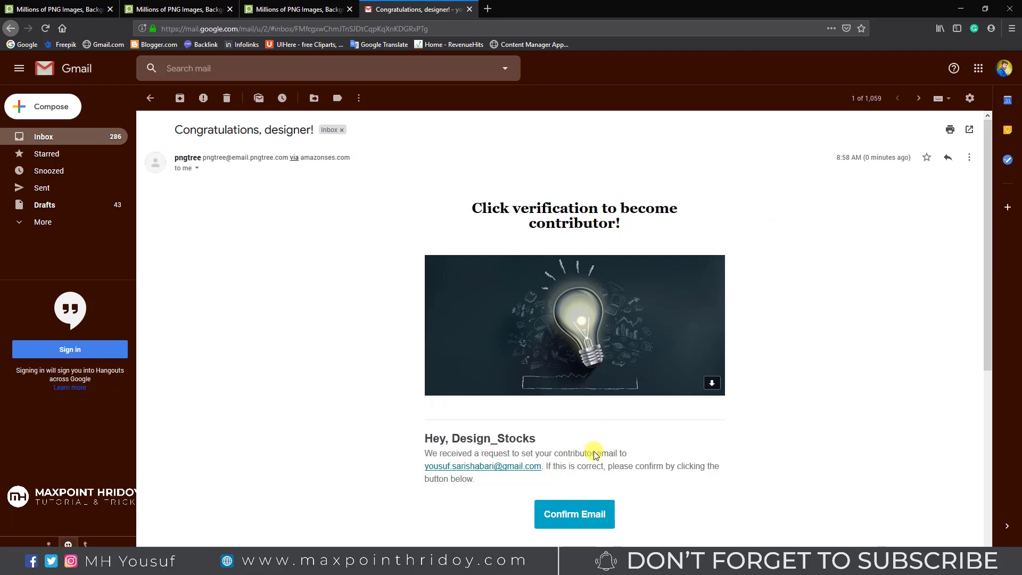
pyautogui.click(580, 516)
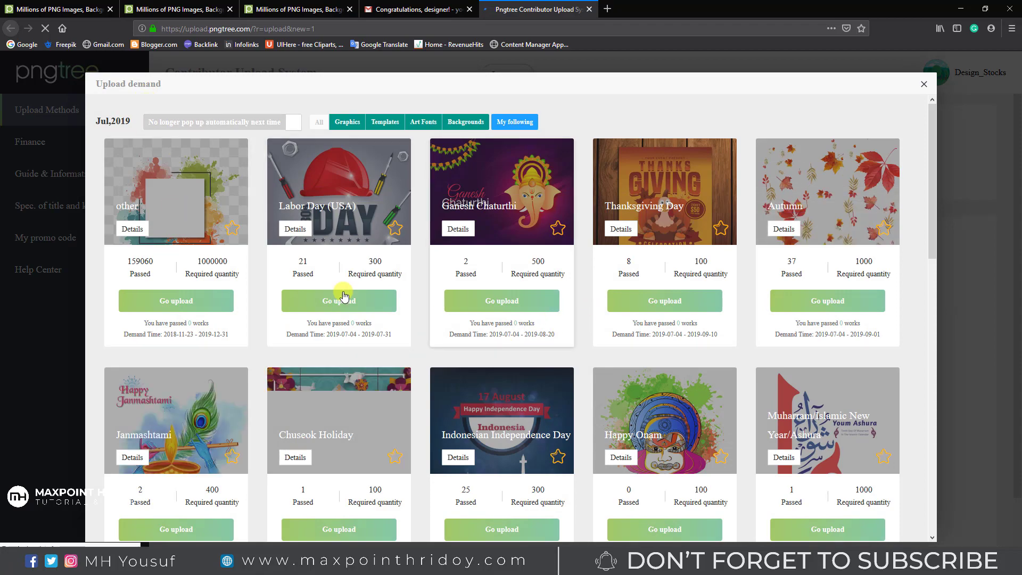
# Step: Examine the list of requested topics and their required quantities in the upload demand overview
pyautogui.scroll(-3, 294, 320)
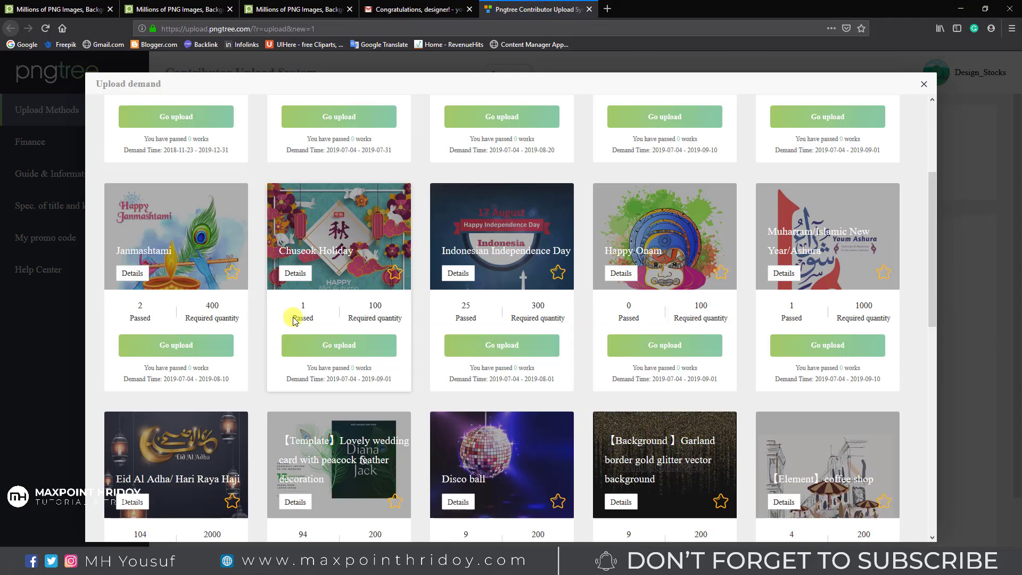
pyautogui.scroll(-10, 294, 320)
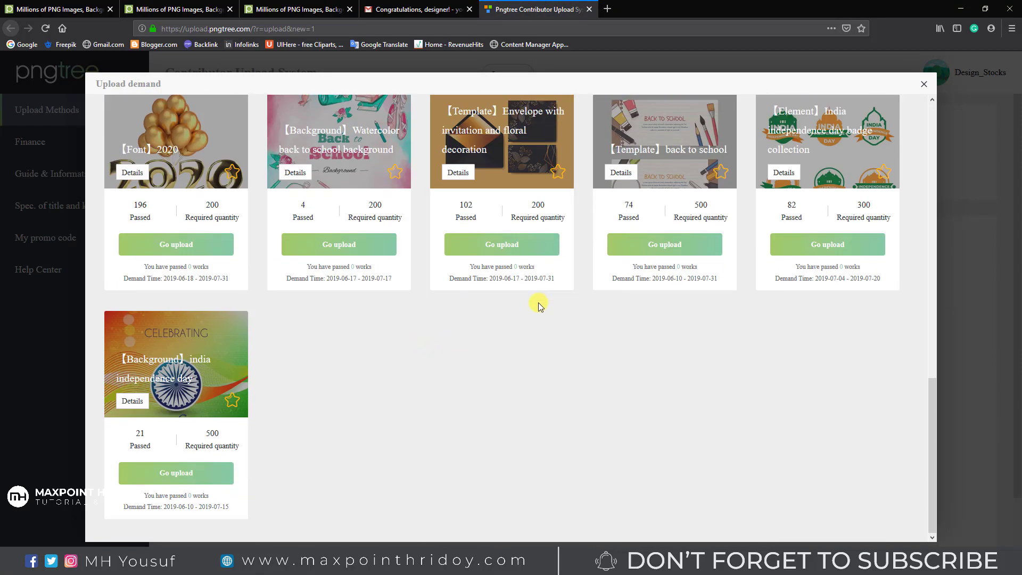
pyautogui.scroll(2, 538, 304)
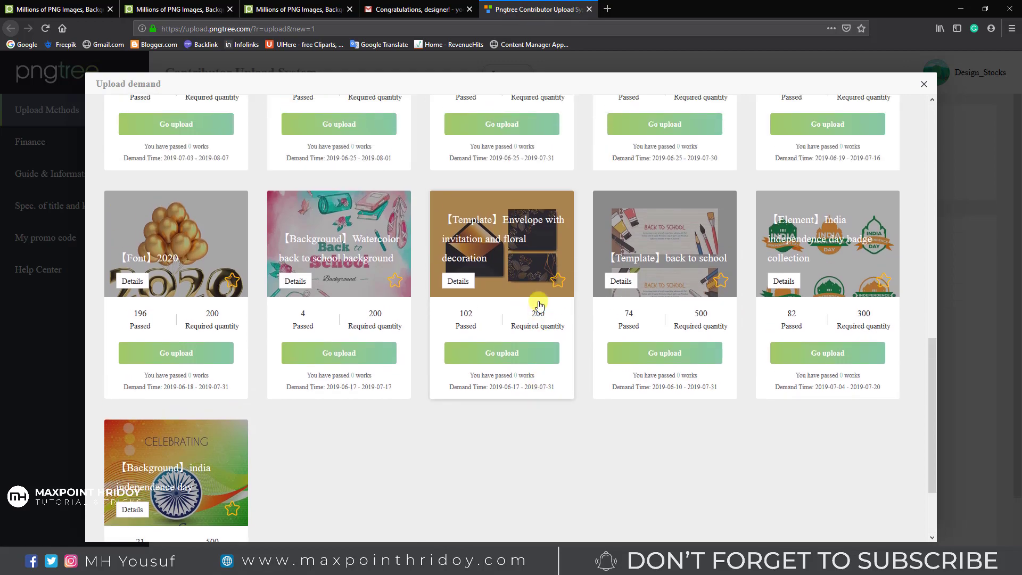
pyautogui.scroll(10, 538, 303)
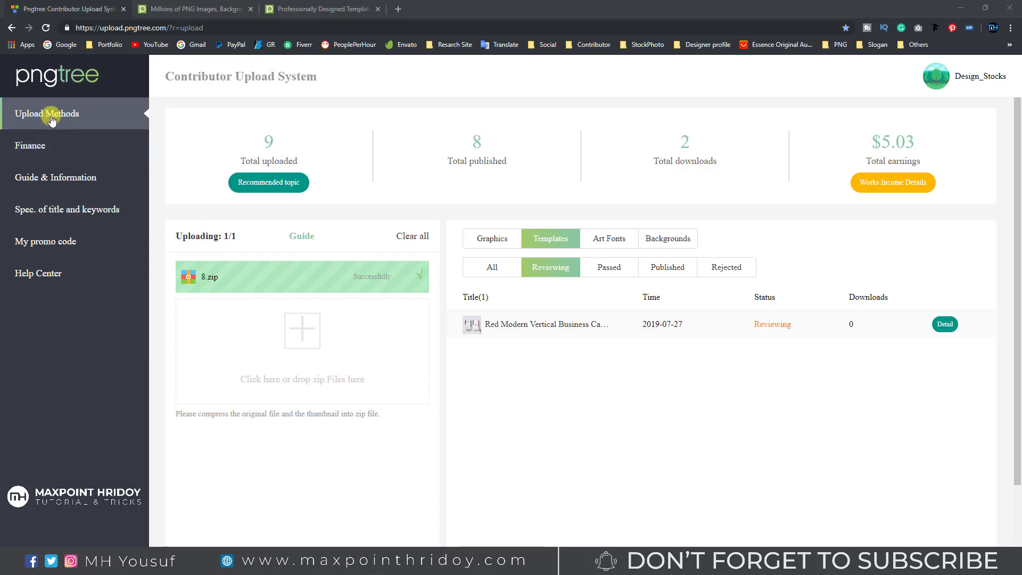
# Step: Open the Guide & Information page and read how to prepare the thumbnail and source file for graphic designs or templates
pyautogui.click(84, 181)
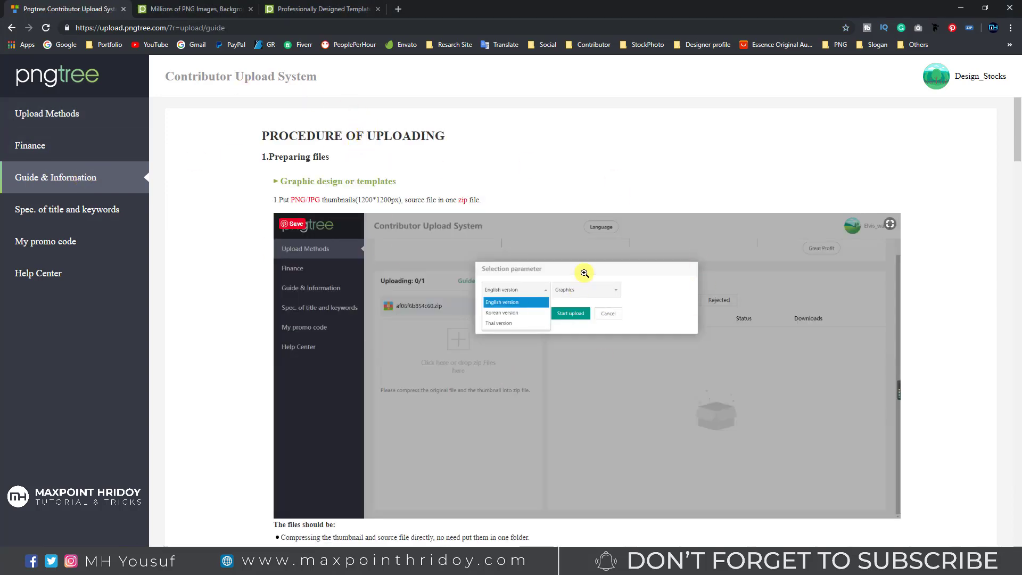
pyautogui.moveTo(260, 161); pyautogui.dragTo(315, 158)
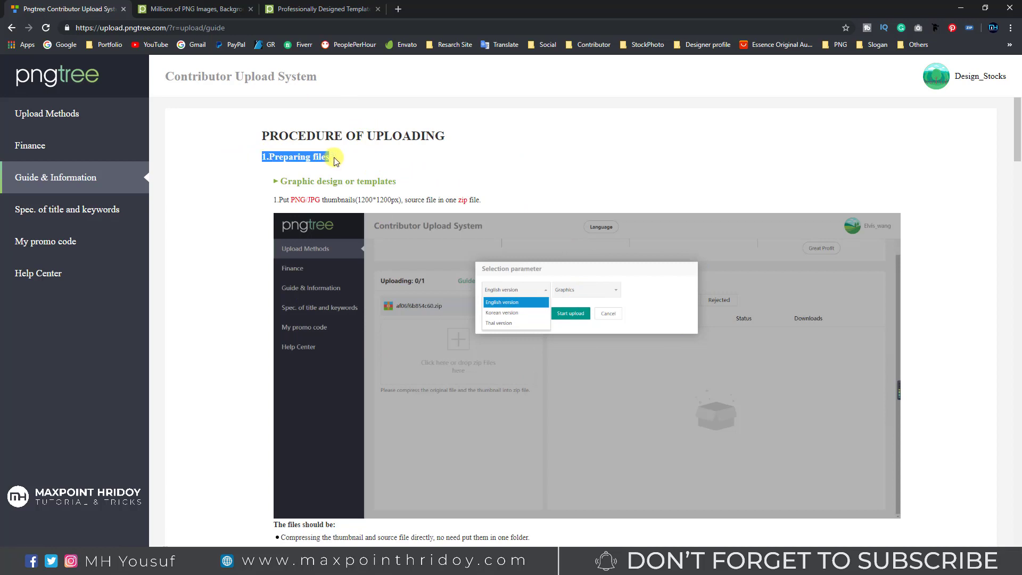
pyautogui.moveTo(282, 182); pyautogui.dragTo(353, 185)
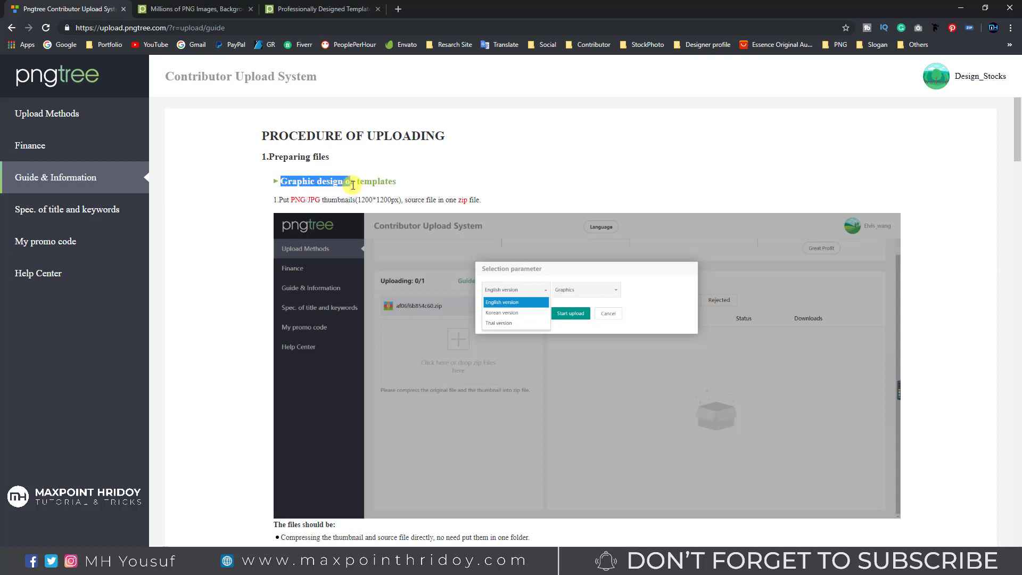
pyautogui.moveTo(279, 200)
pyautogui.mouseDown()
pyautogui.moveTo(349, 187)
pyautogui.moveTo(296, 201)
pyautogui.mouseUp()
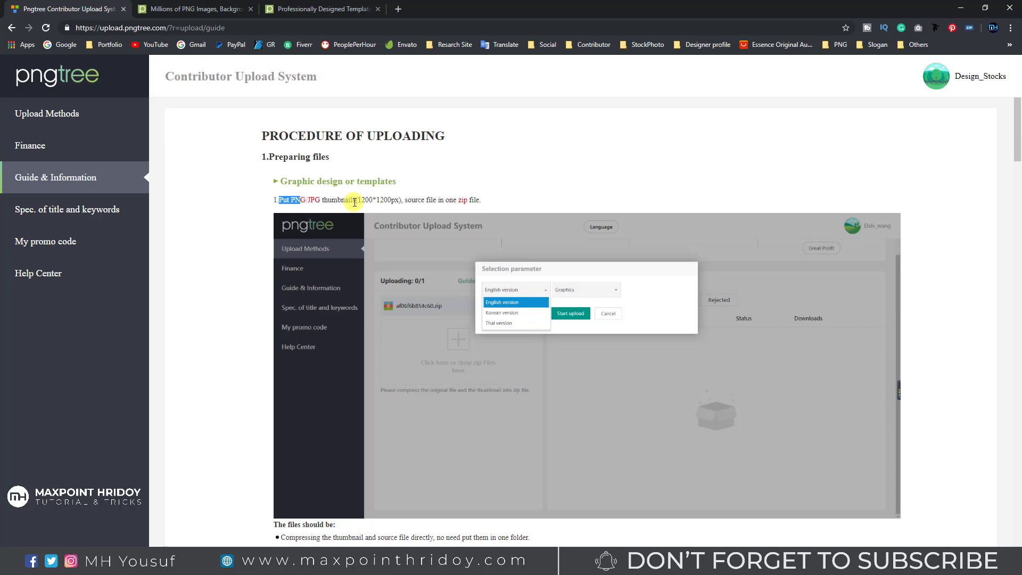
pyautogui.moveTo(368, 199); pyautogui.dragTo(471, 200)
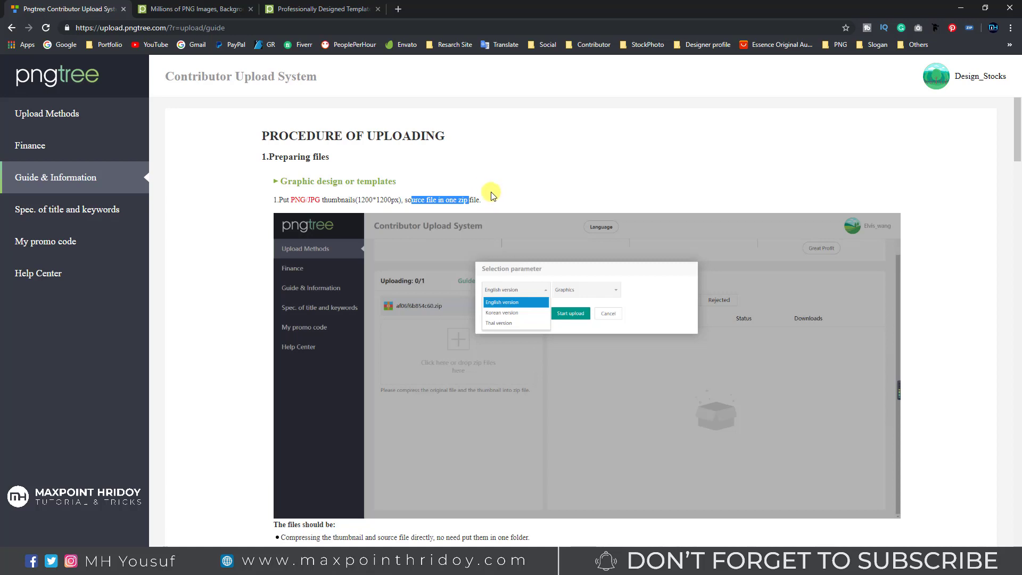
# Step: Look through the published templates on the contributor's public profile page, and return to the upload guide
pyautogui.click(308, 10)
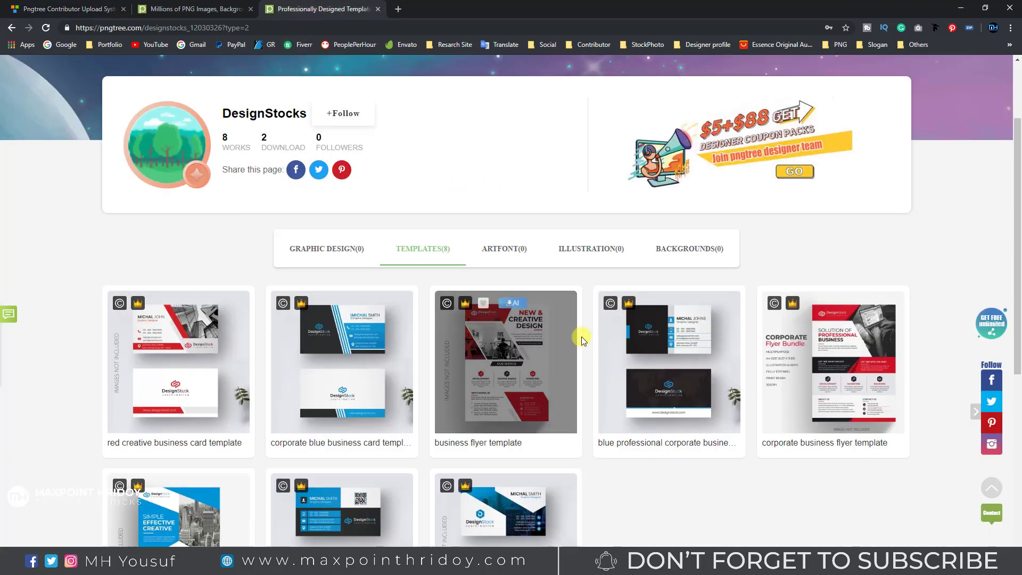
pyautogui.scroll(-3, 582, 336)
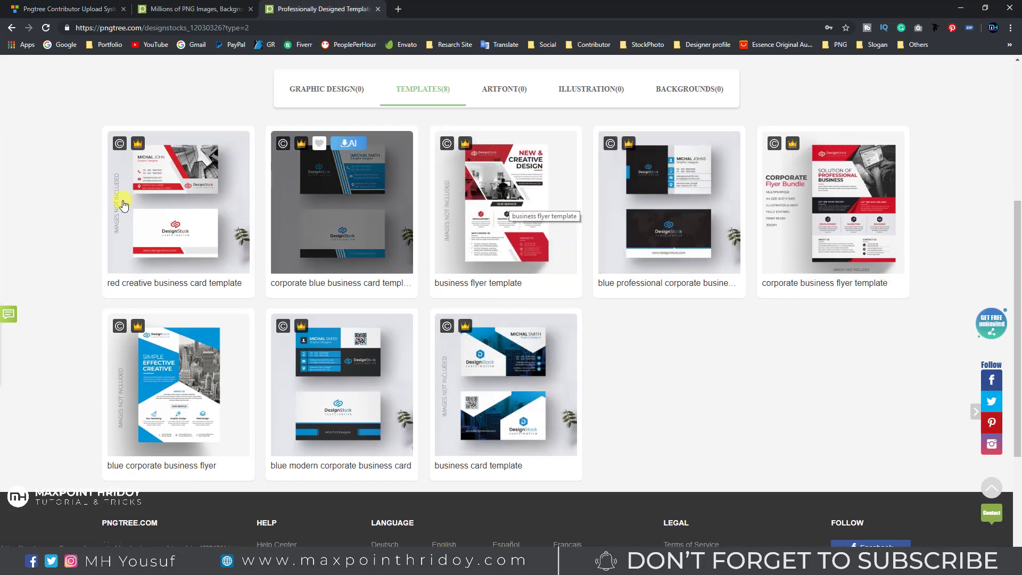
pyautogui.scroll(-3, 522, 321)
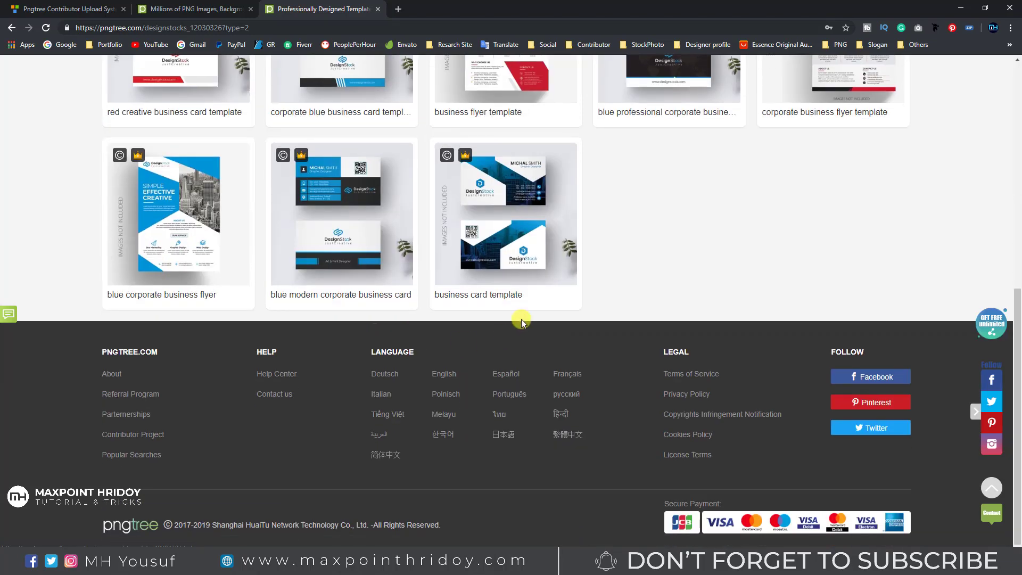
pyautogui.scroll(5, 522, 319)
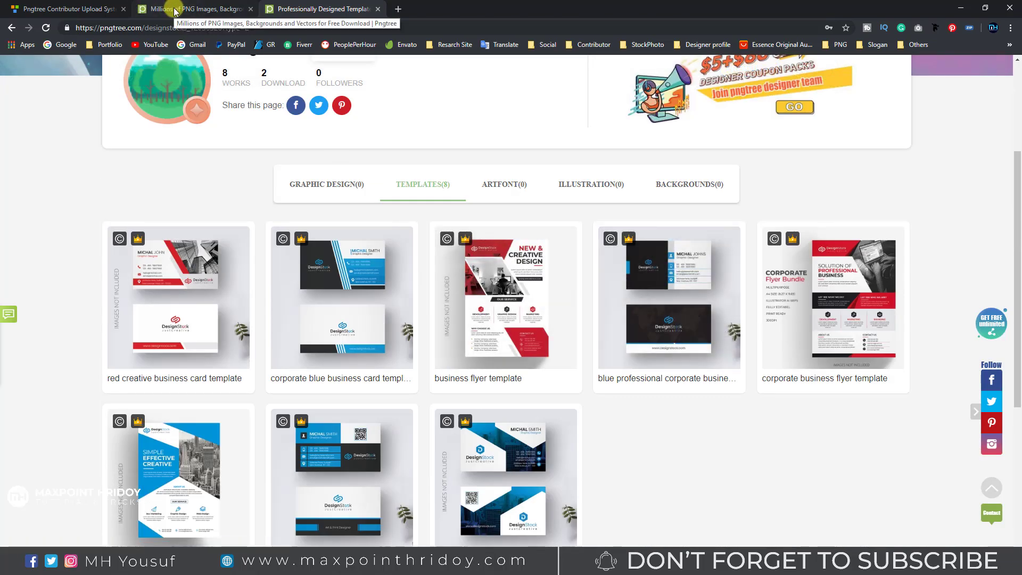
pyautogui.click(41, 9)
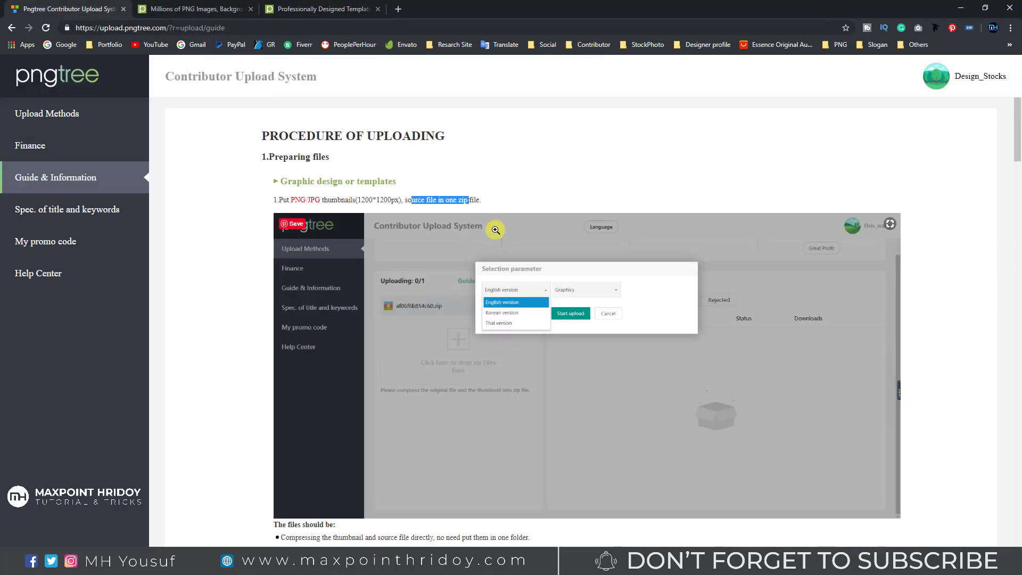
# Step: Read the file requirements in the guide, covering compression, source format, thumbnail size and file naming
pyautogui.scroll(-5, 315, 179)
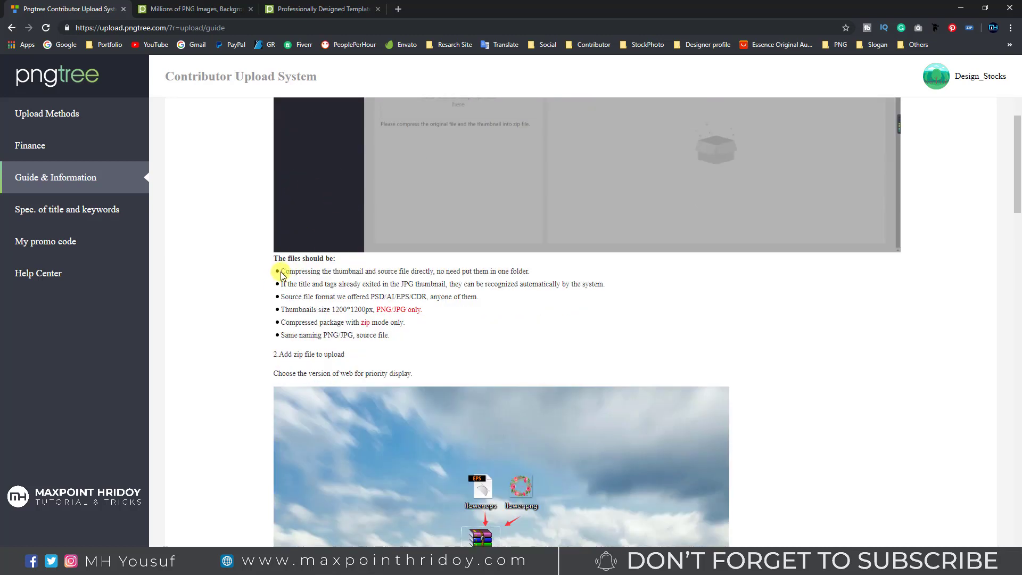
pyautogui.moveTo(284, 272); pyautogui.dragTo(437, 272)
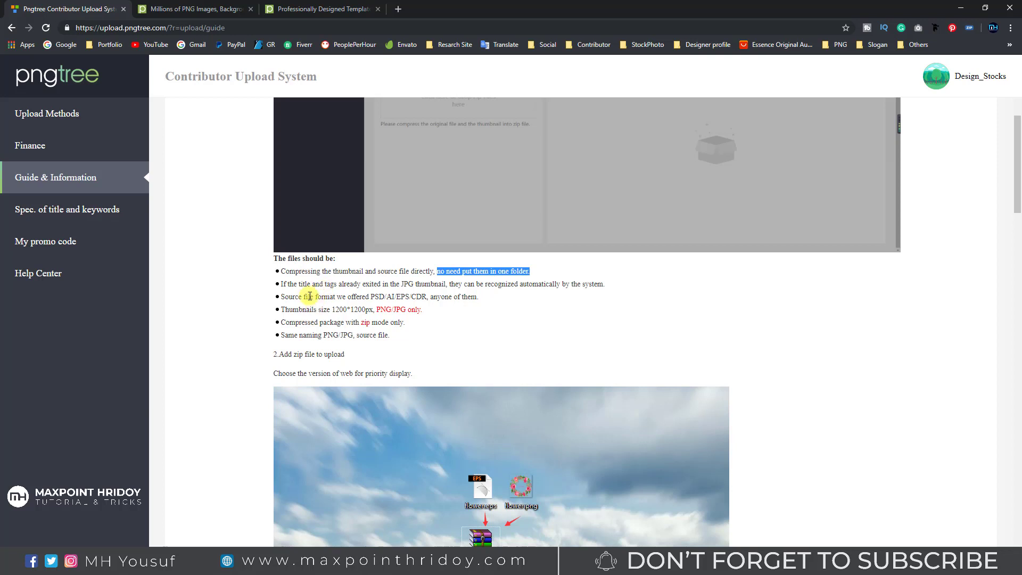
pyautogui.moveTo(309, 296); pyautogui.dragTo(434, 296)
pyautogui.moveTo(314, 297); pyautogui.dragTo(380, 296)
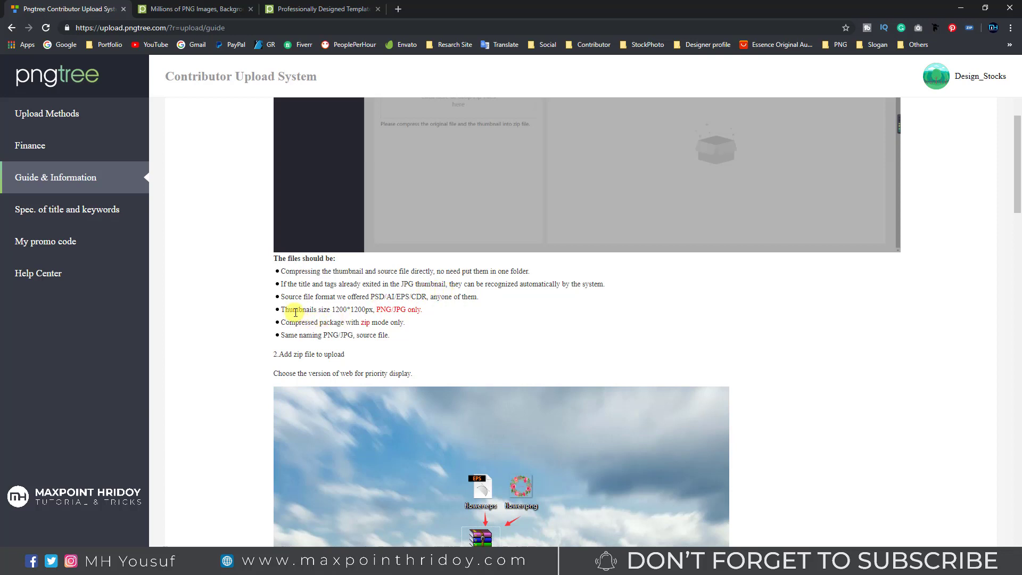
pyautogui.moveTo(295, 313); pyautogui.dragTo(430, 315)
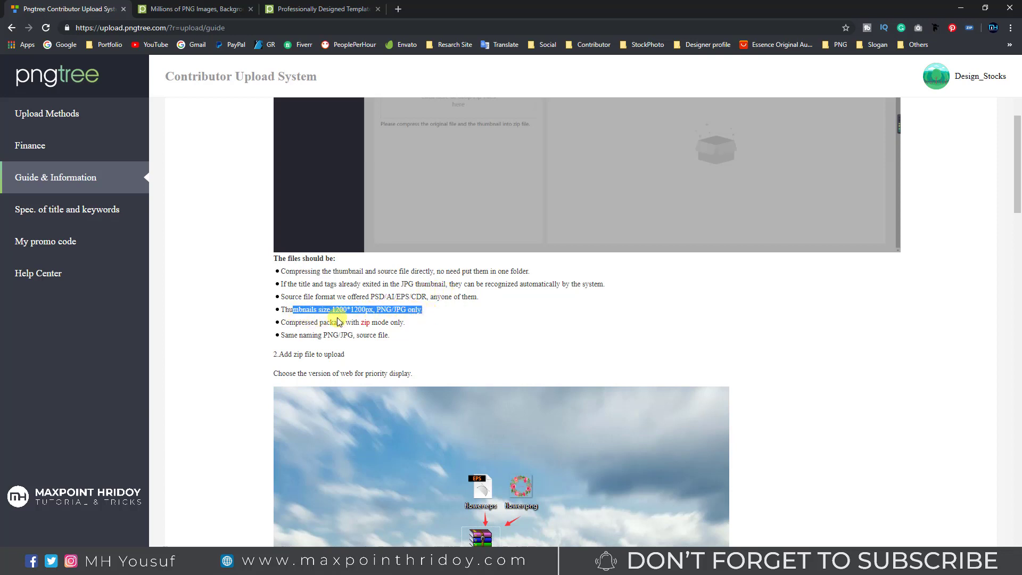
pyautogui.moveTo(322, 322); pyautogui.dragTo(399, 322)
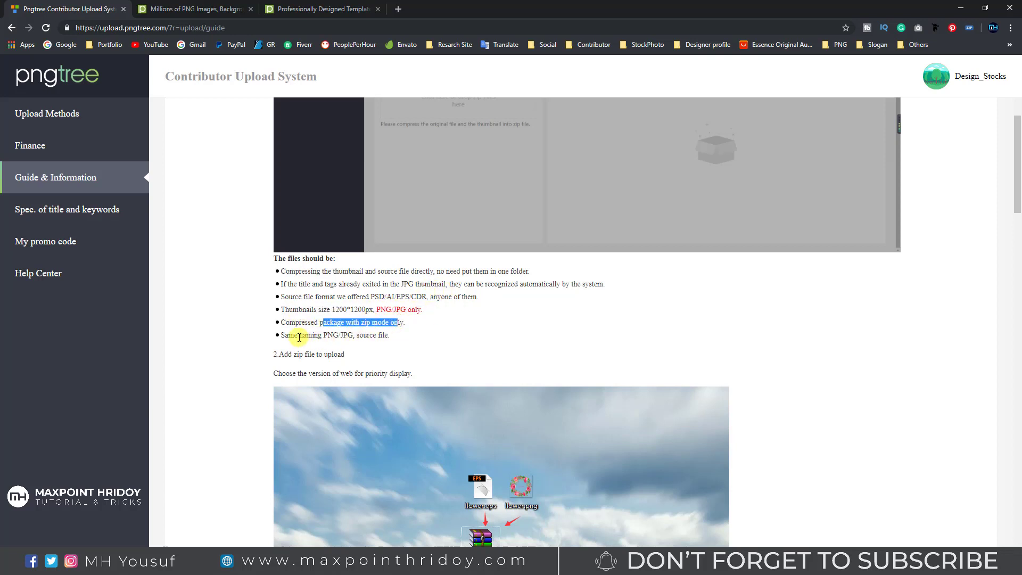
pyautogui.moveTo(289, 335); pyautogui.dragTo(388, 335)
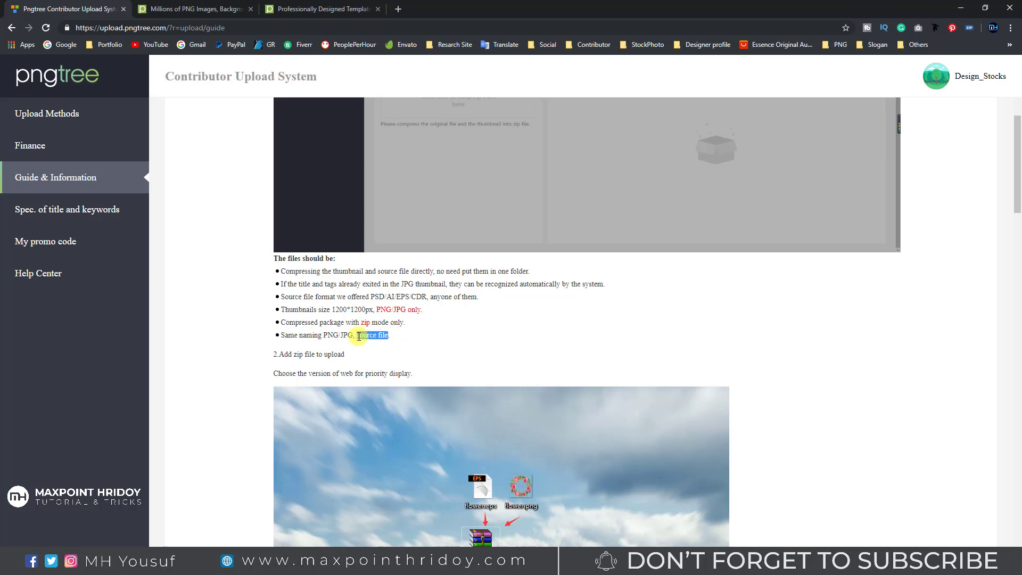
# Step: Examine the guide's illustrated procedure, from adding and uploading the zip file to entering the title or tags
pyautogui.scroll(-1, 301, 353)
pyautogui.scroll(-2, 301, 353)
pyautogui.moveTo(294, 247); pyautogui.dragTo(346, 247)
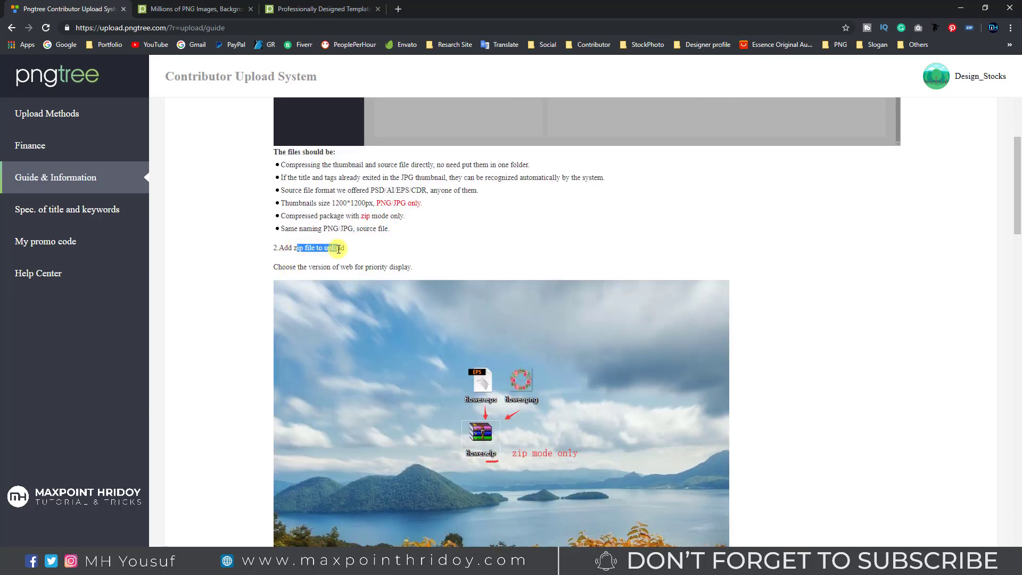
pyautogui.click(277, 247)
pyautogui.moveTo(278, 248); pyautogui.dragTo(346, 247)
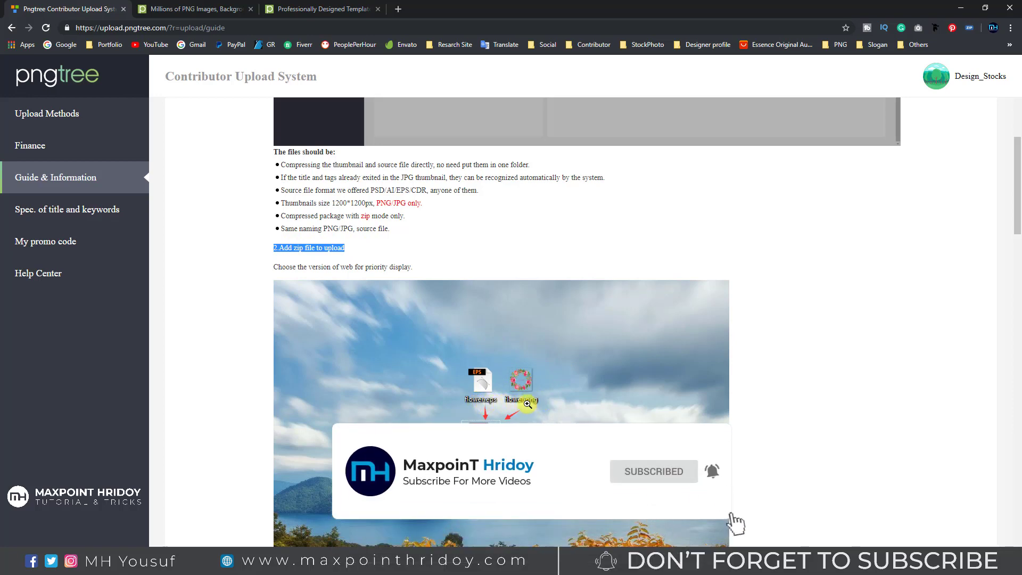
pyautogui.scroll(-3, 501, 396)
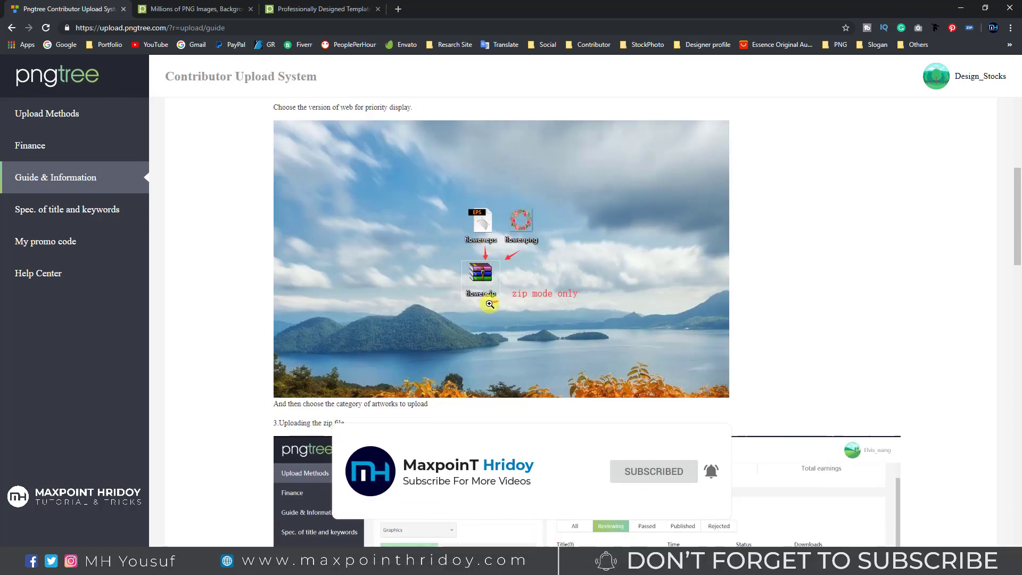
pyautogui.scroll(-6, 515, 275)
pyautogui.moveTo(293, 103); pyautogui.dragTo(679, 354)
pyautogui.click(250, 266)
pyautogui.scroll(-10, 603, 288)
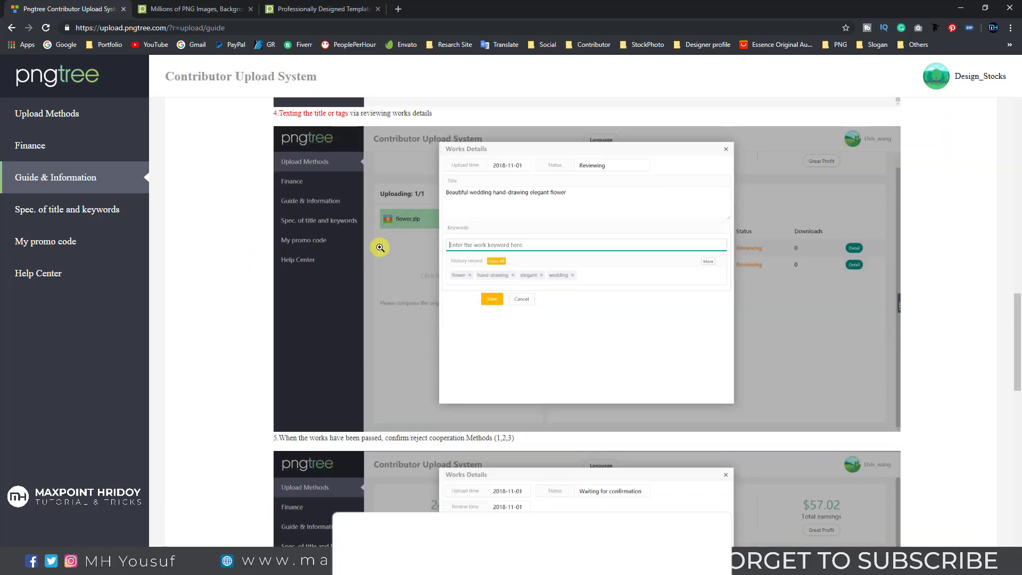
# Step: Review the guide's technical requirements for vector files, including EPS version, color mode and layer organization
pyautogui.scroll(-7, 604, 288)
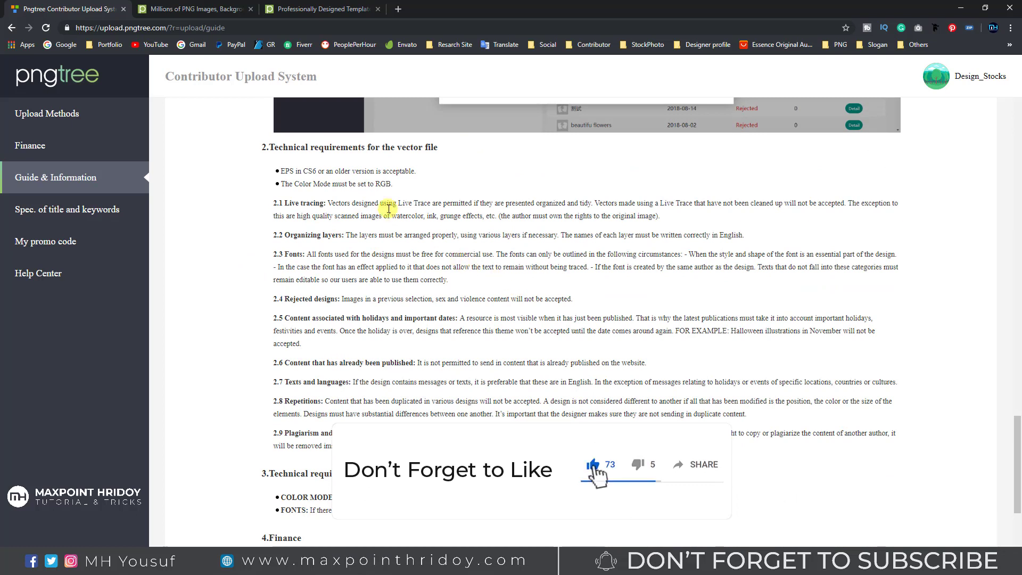
pyautogui.moveTo(270, 147); pyautogui.dragTo(438, 148)
pyautogui.click(310, 171)
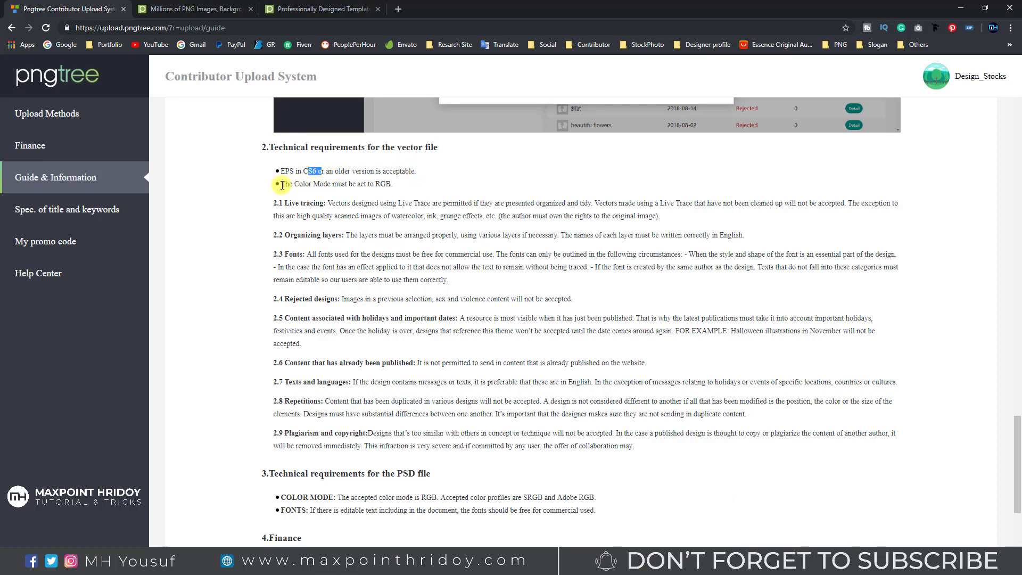
pyautogui.moveTo(281, 184); pyautogui.dragTo(392, 184)
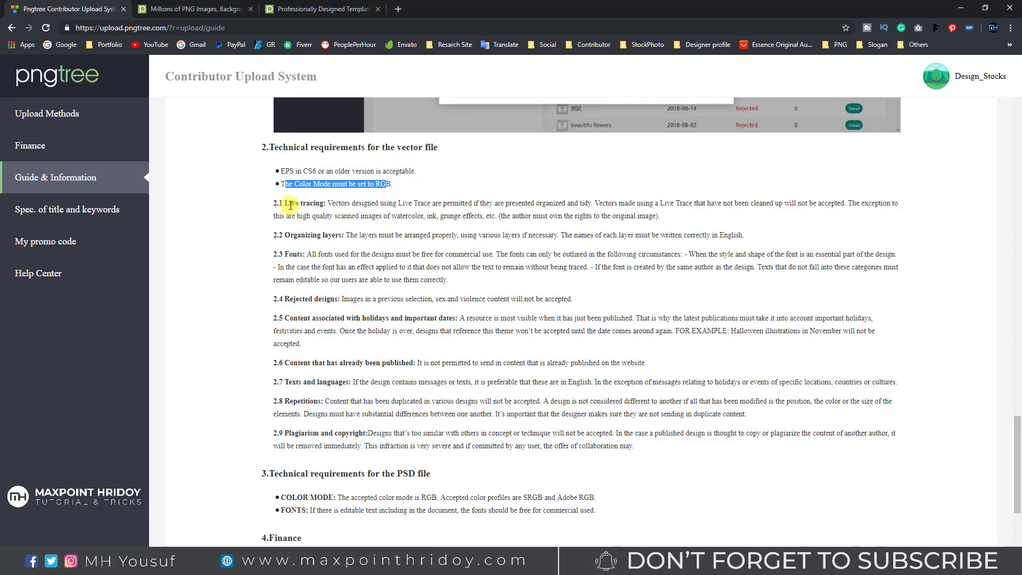
pyautogui.moveTo(294, 235); pyautogui.dragTo(351, 235)
pyautogui.scroll(-3, 288, 159)
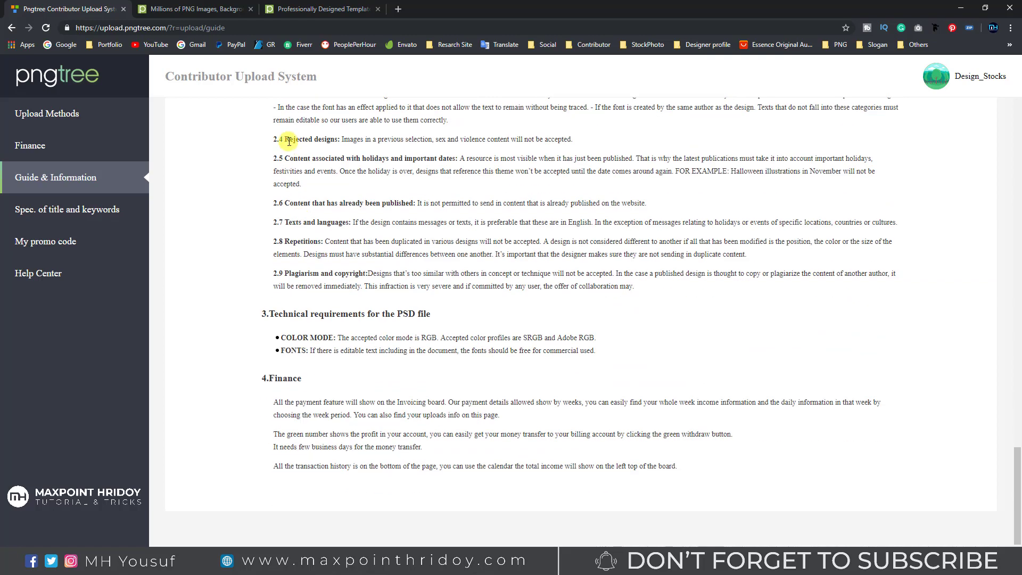
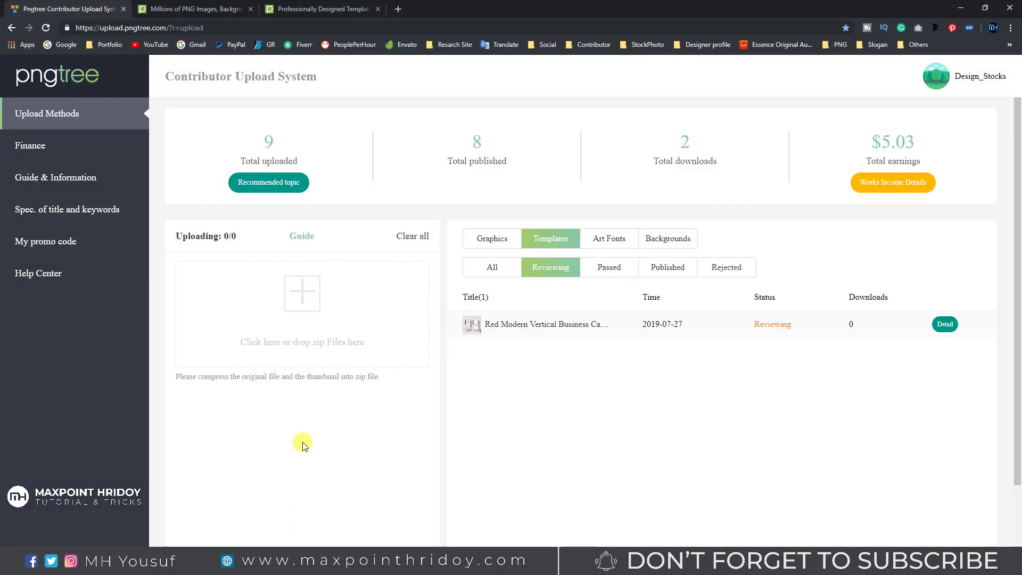
# Step: Add the Business Card zip archive from E:\Contributor Work\Contributor\Pngtree\Business Card\10 to the upload queue
pyautogui.click(307, 294)
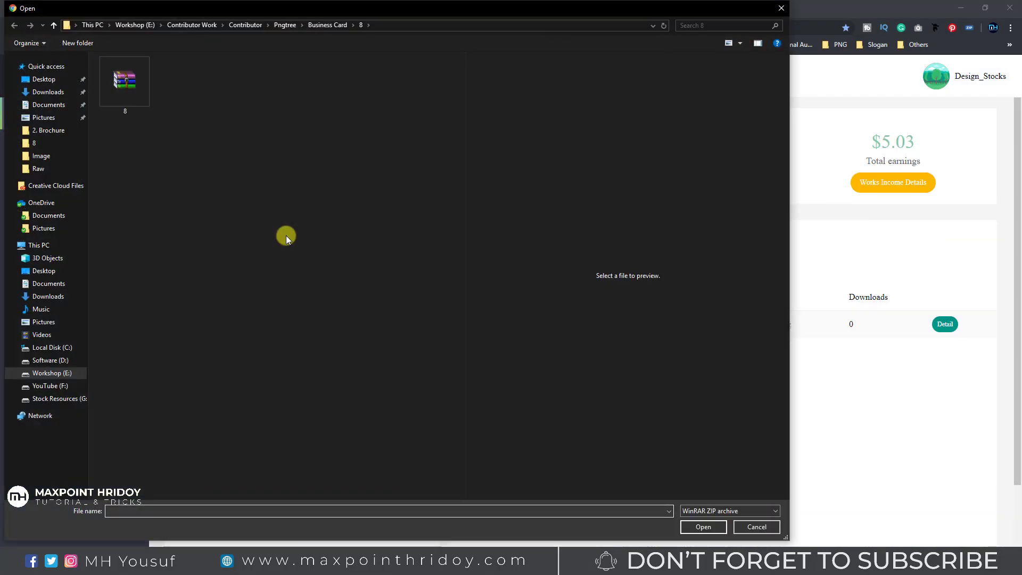
pyautogui.write('E:\\Contributor Work\\Contributor\\Pngtree\\Business Card\\10')
pyautogui.press('Return')
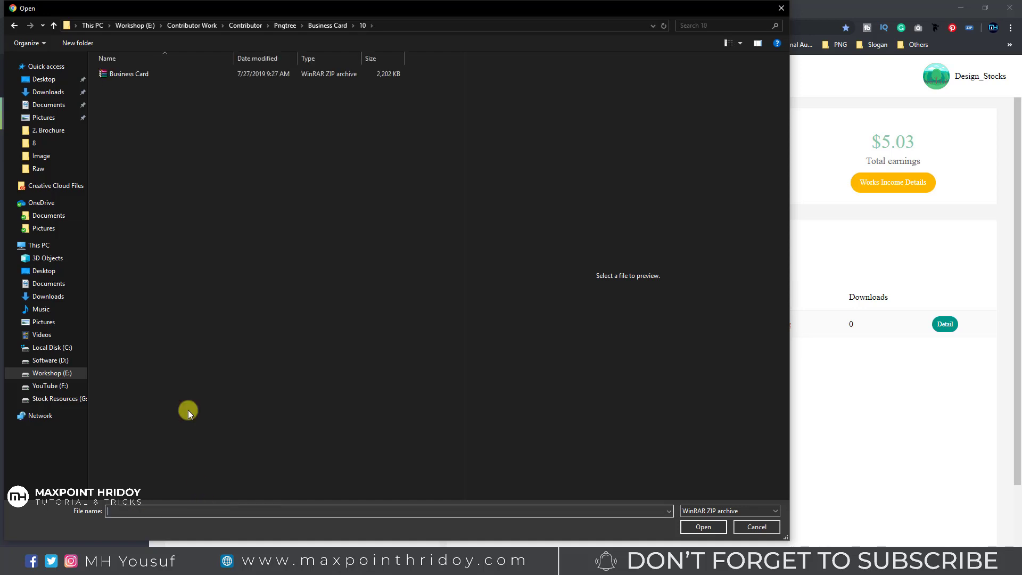
pyautogui.click(124, 77)
pyautogui.doubleClick(123, 77)
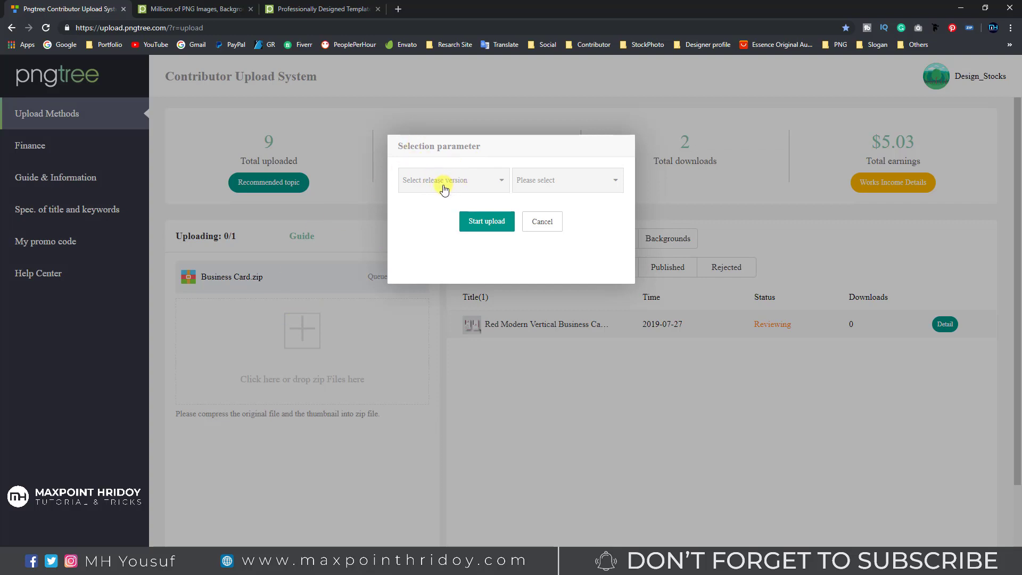
# Step: Set the upload parameters to English version, Templates and Business card, and start uploading the zip file
pyautogui.click(467, 187)
pyautogui.click(457, 198)
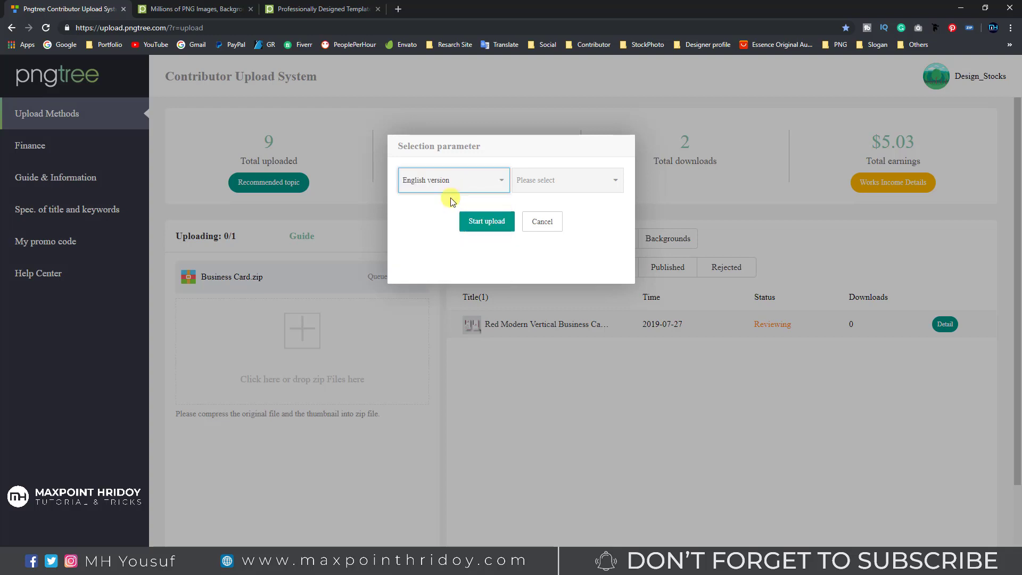
pyautogui.click(559, 183)
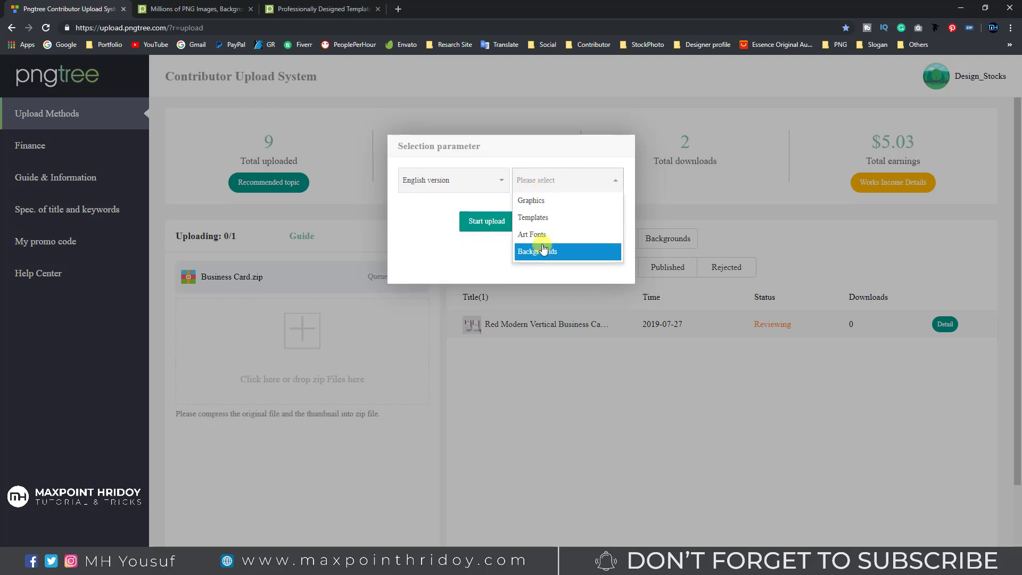
pyautogui.click(543, 224)
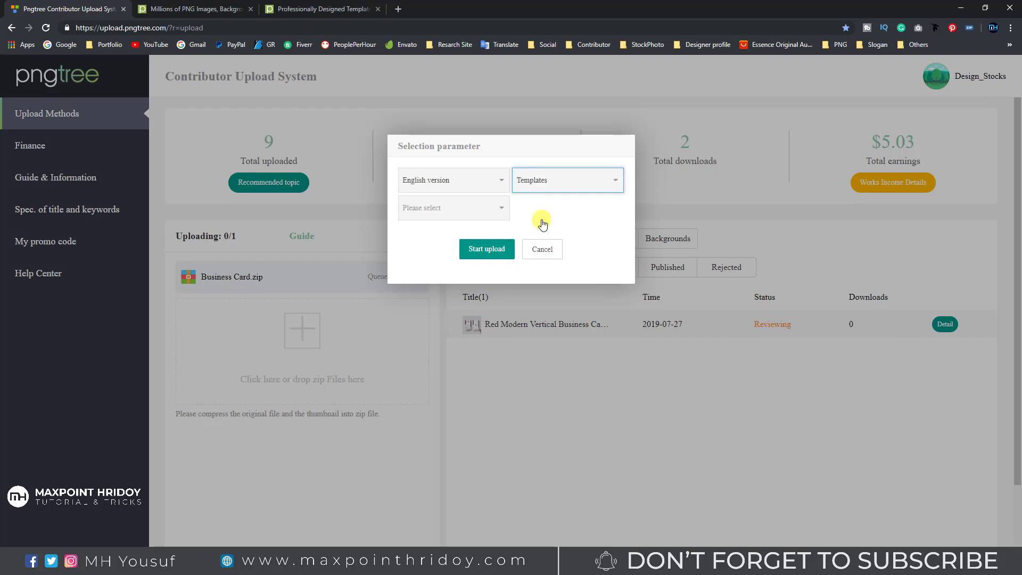
pyautogui.click(472, 215)
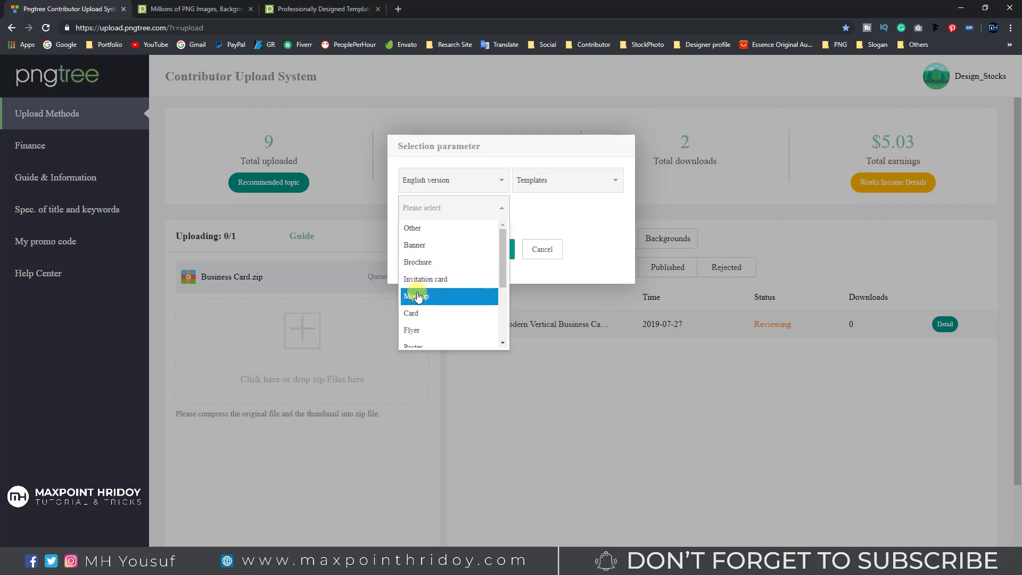
pyautogui.scroll(-1, 436, 296)
pyautogui.scroll(-1, 460, 303)
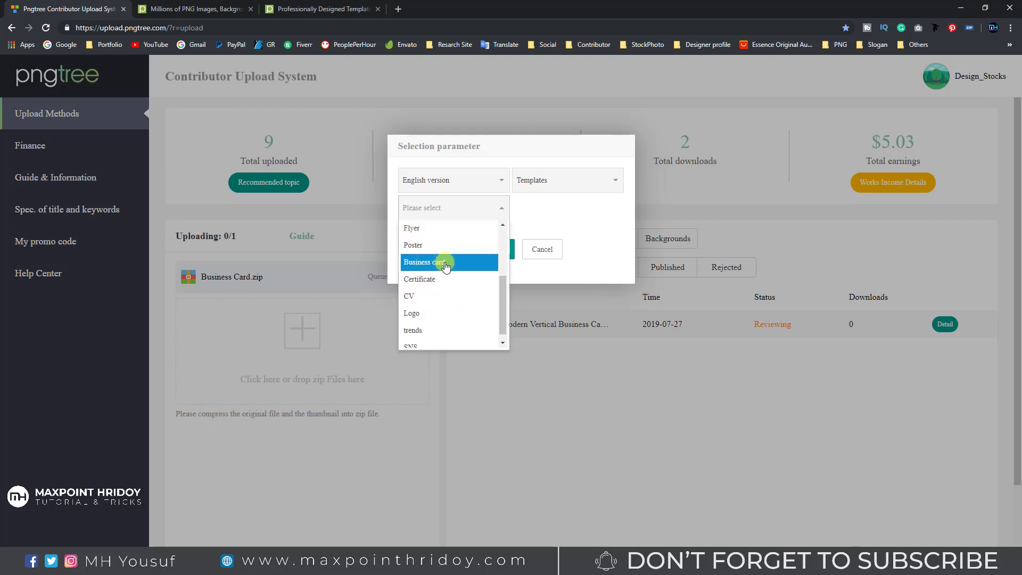
pyautogui.click(431, 265)
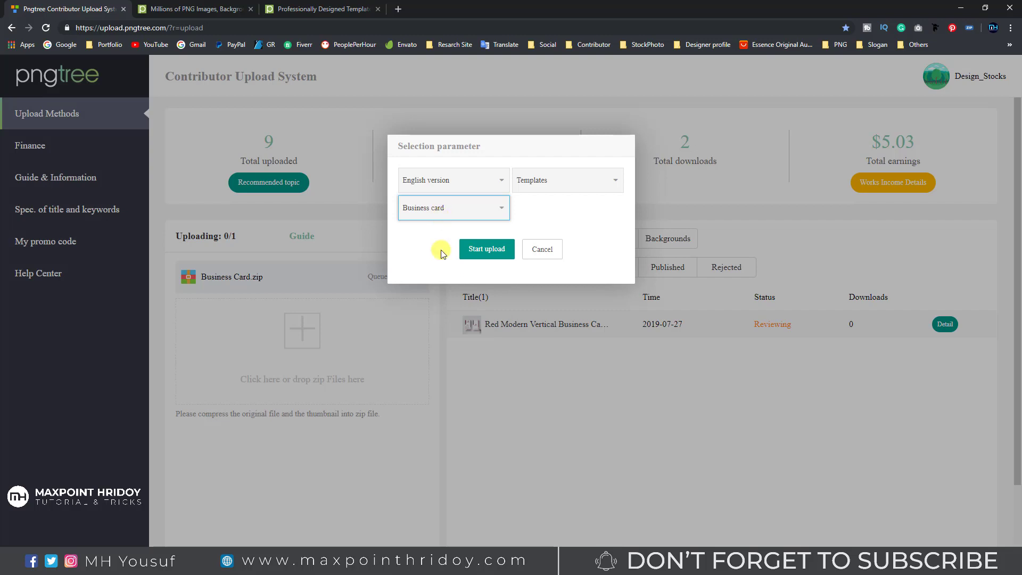
pyautogui.click(498, 250)
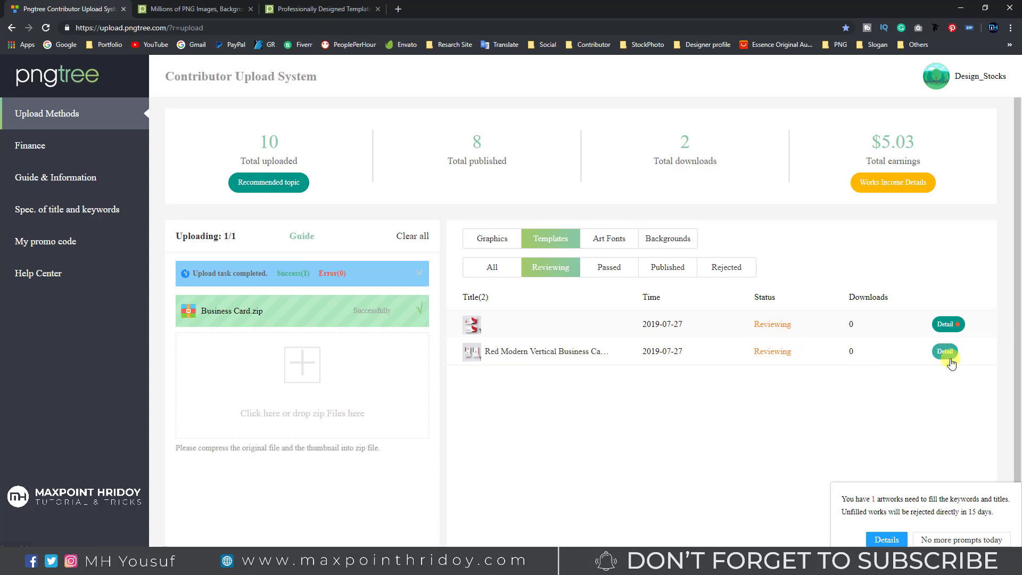
# Step: Open the details of the newly uploaded untitled work and title it "Red Creative Corporate Business Card Template"
pyautogui.click(945, 325)
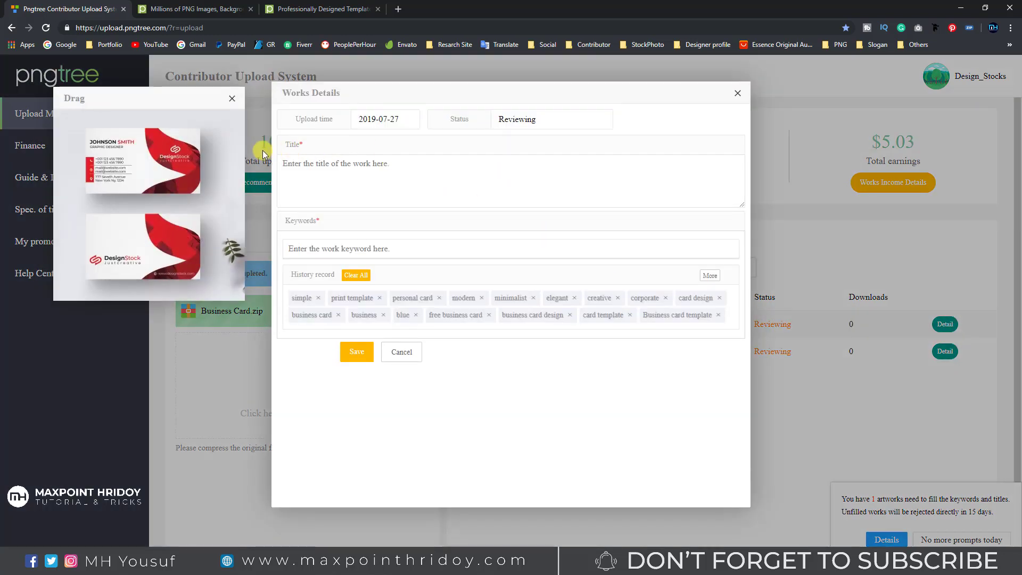
pyautogui.click(342, 248)
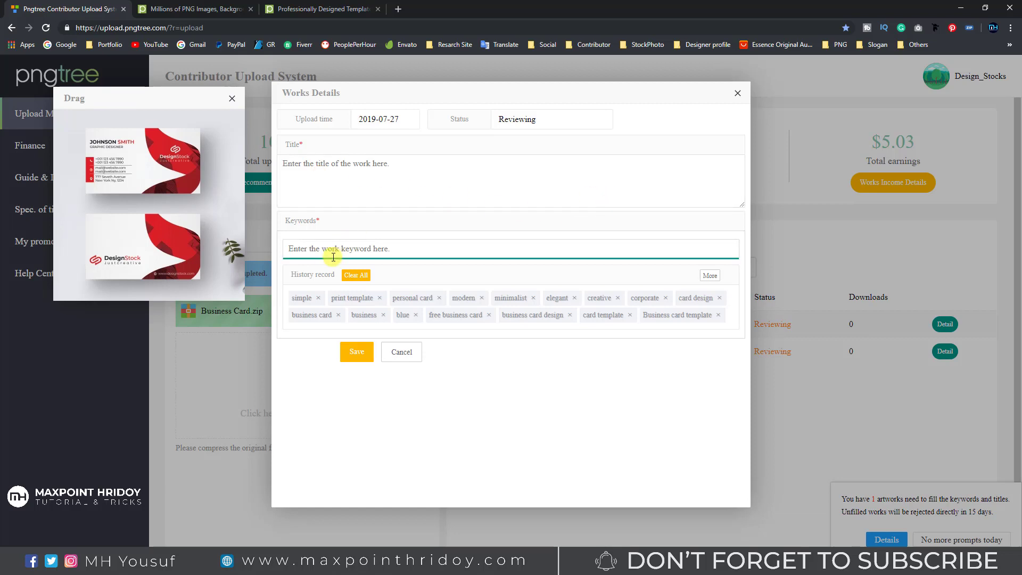
pyautogui.click(353, 199)
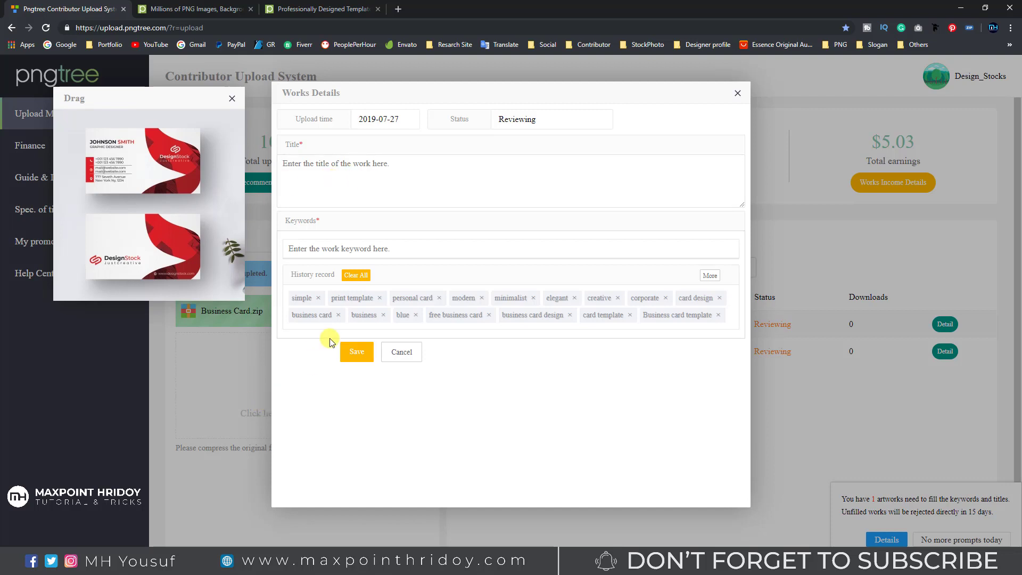
pyautogui.click(313, 171)
pyautogui.write('Re')
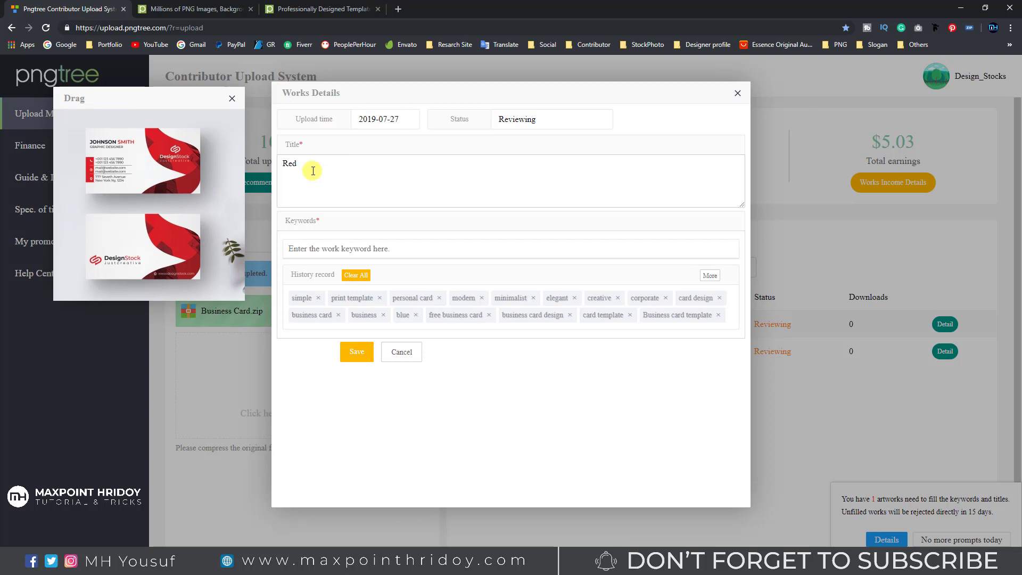
pyautogui.write('d Corpora')
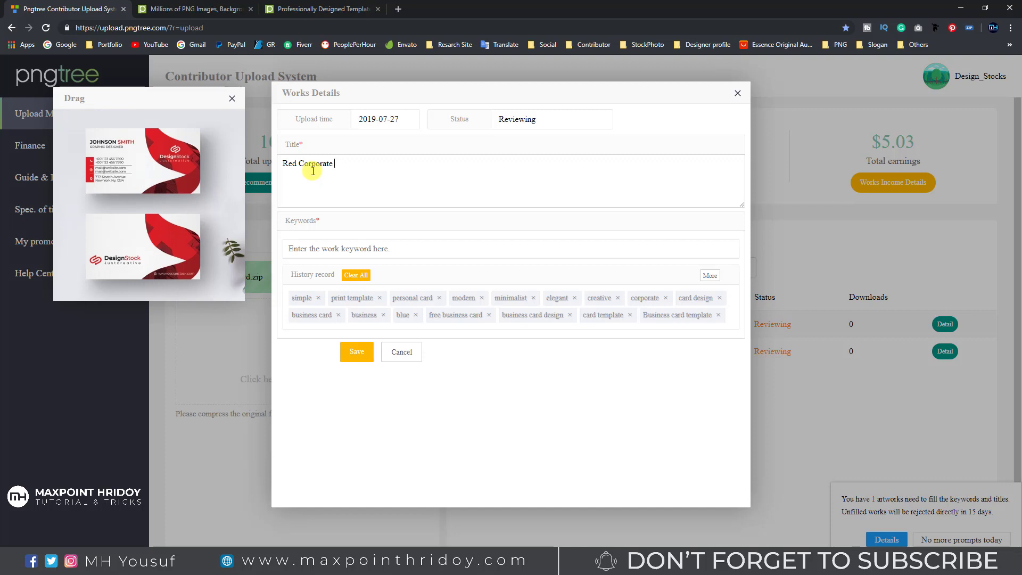
pyautogui.write('te')
pyautogui.click(297, 163)
pyautogui.write('Creative')
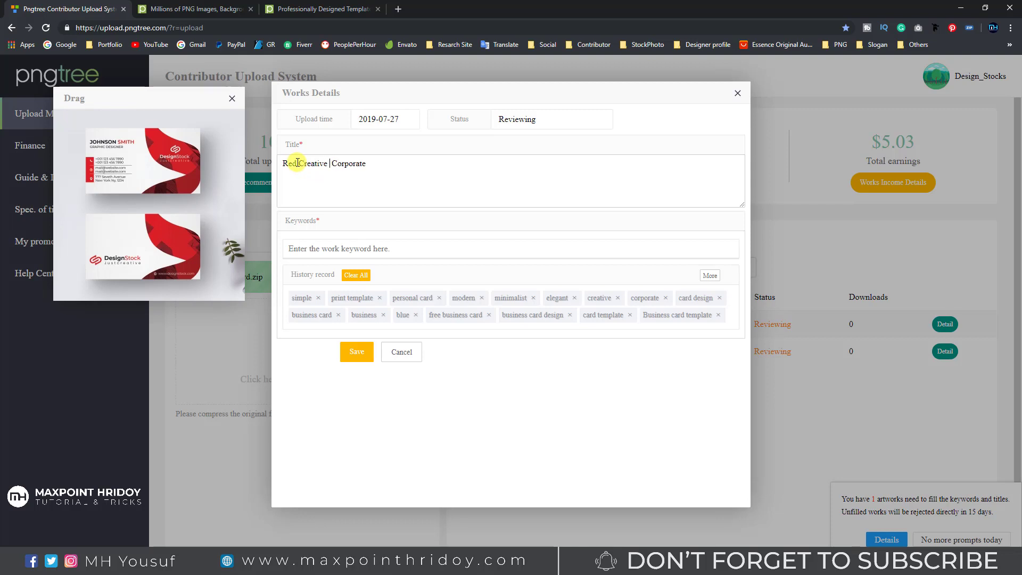
pyautogui.press('BackSpace')
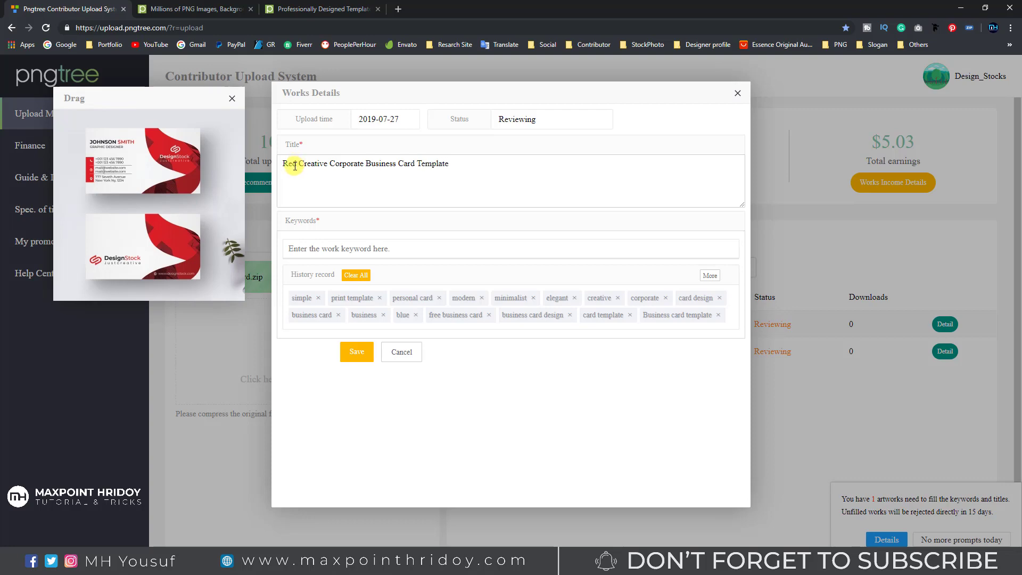
# Step: Copy the comma-separated keyword paragraph from the Business Card Notepad file and add it as the work's keywords
pyautogui.click(529, 565)
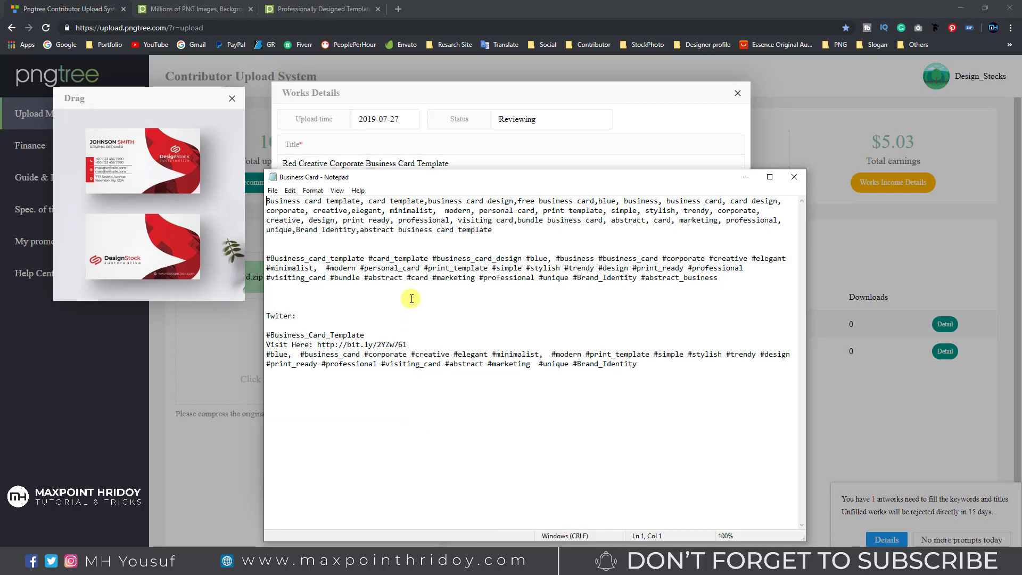
pyautogui.moveTo(495, 230); pyautogui.dragTo(251, 191)
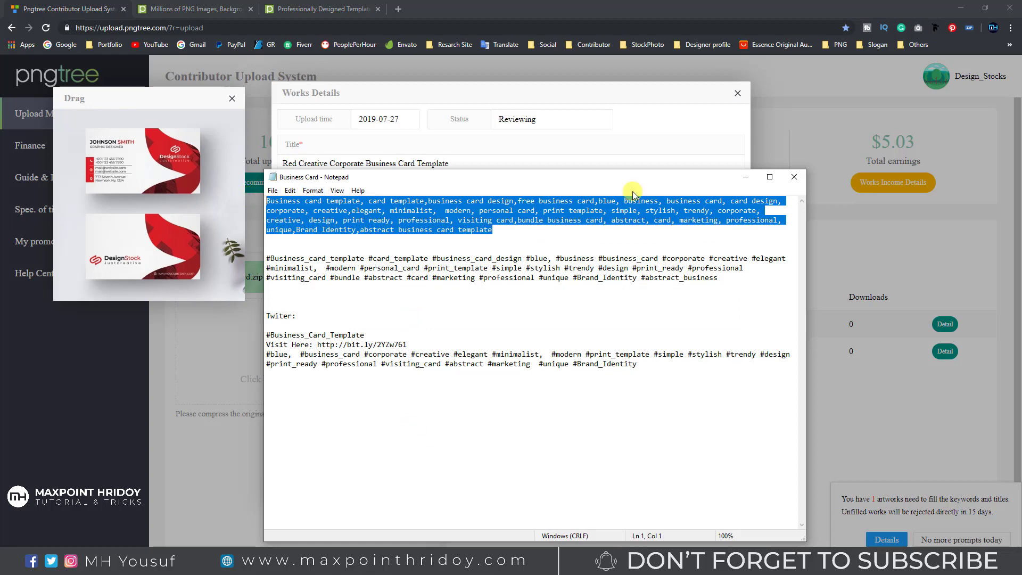
pyautogui.click(745, 177)
pyautogui.click(332, 251)
pyautogui.hotkey('ctrl', 'v')
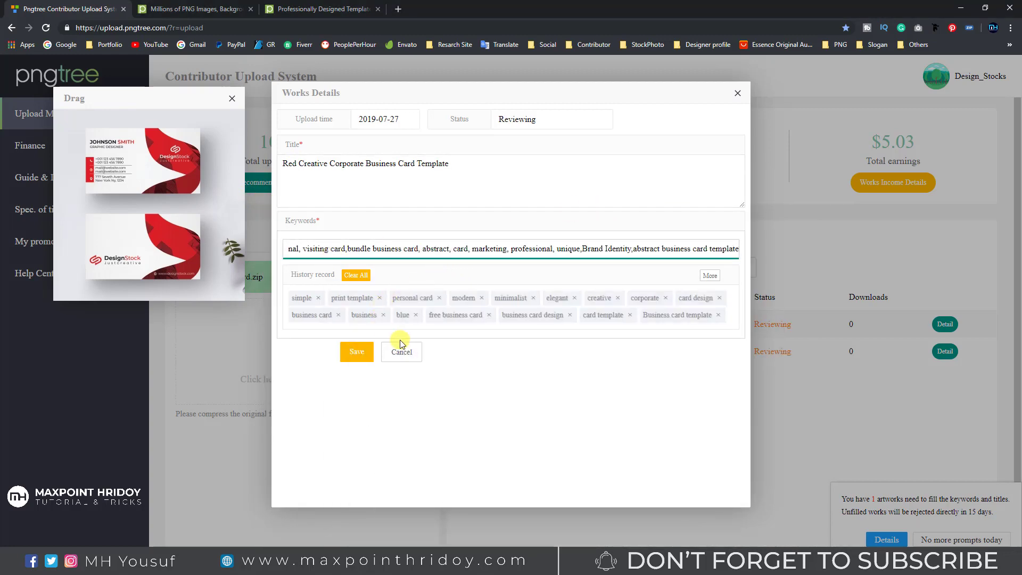
pyautogui.press('Return')
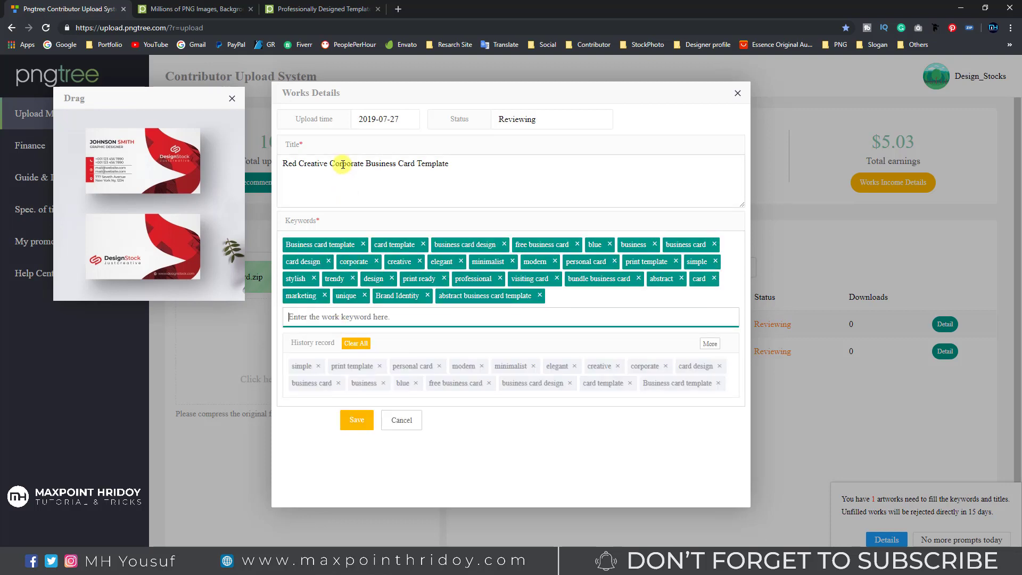
# Step: Save the work's title and keywords, and close its details
pyautogui.moveTo(447, 164); pyautogui.dragTo(257, 163)
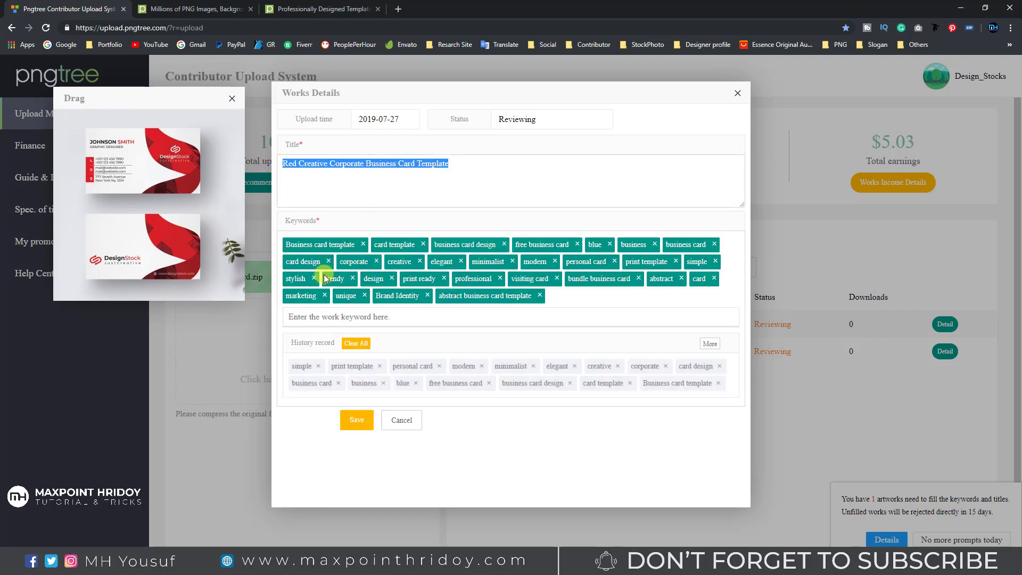
pyautogui.click(356, 421)
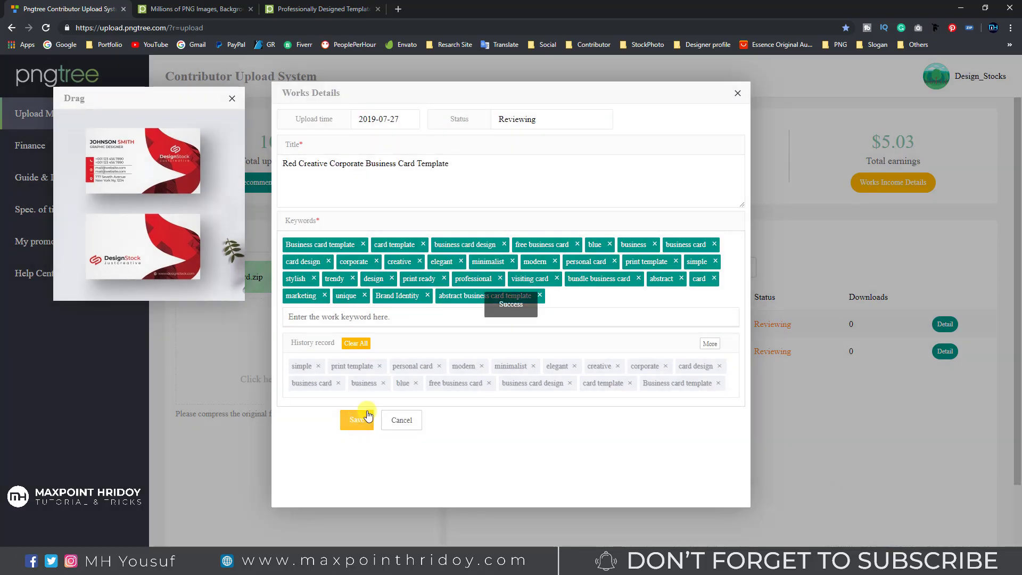
pyautogui.click(739, 94)
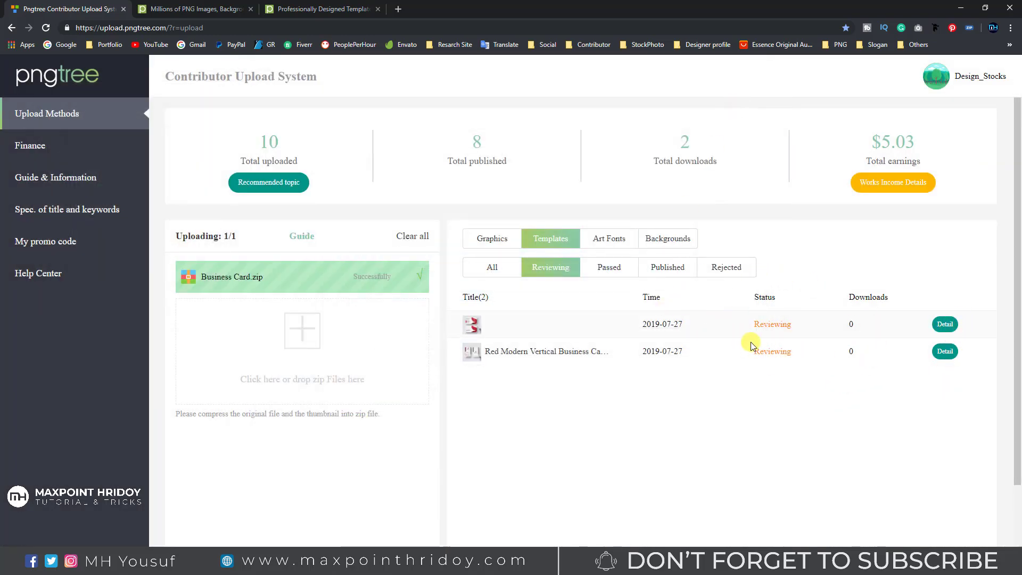
# Step: Check the template works under the Reviewing, Passed and Published statuses, and the total uploaded figure
pyautogui.moveTo(762, 321)
pyautogui.mouseDown()
pyautogui.moveTo(782, 376)
pyautogui.moveTo(773, 327)
pyautogui.mouseUp()
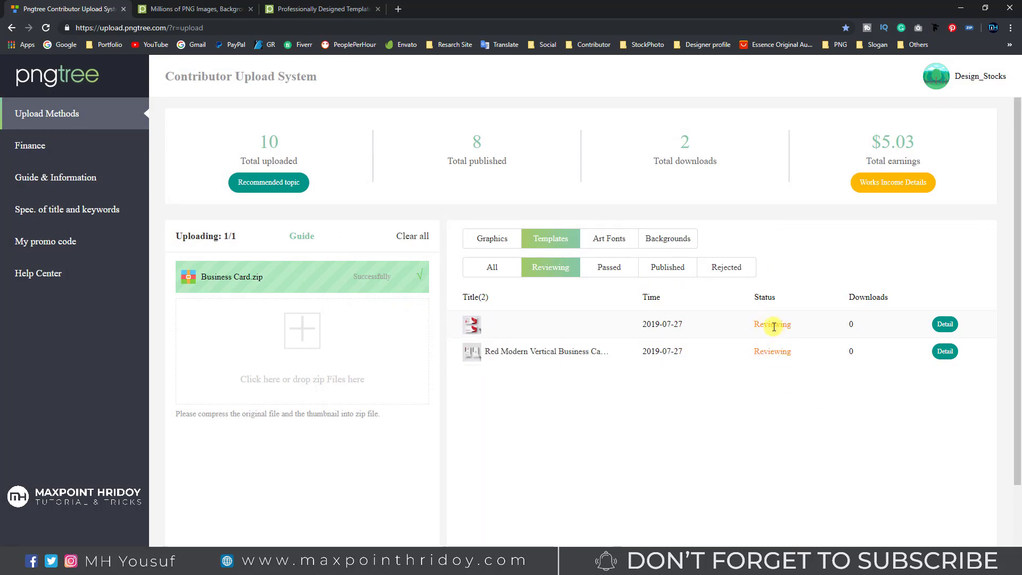
pyautogui.click(619, 272)
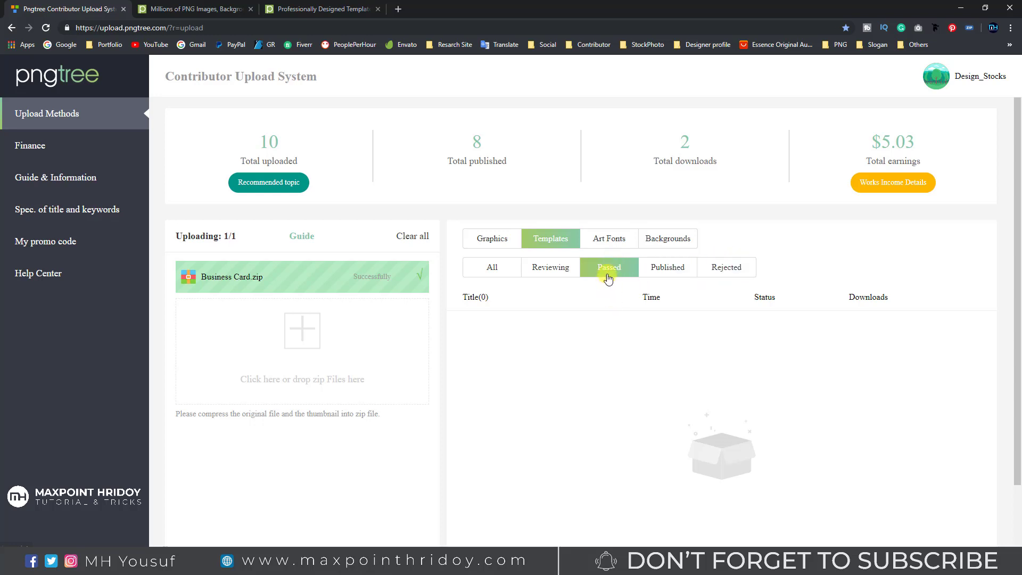
pyautogui.click(660, 271)
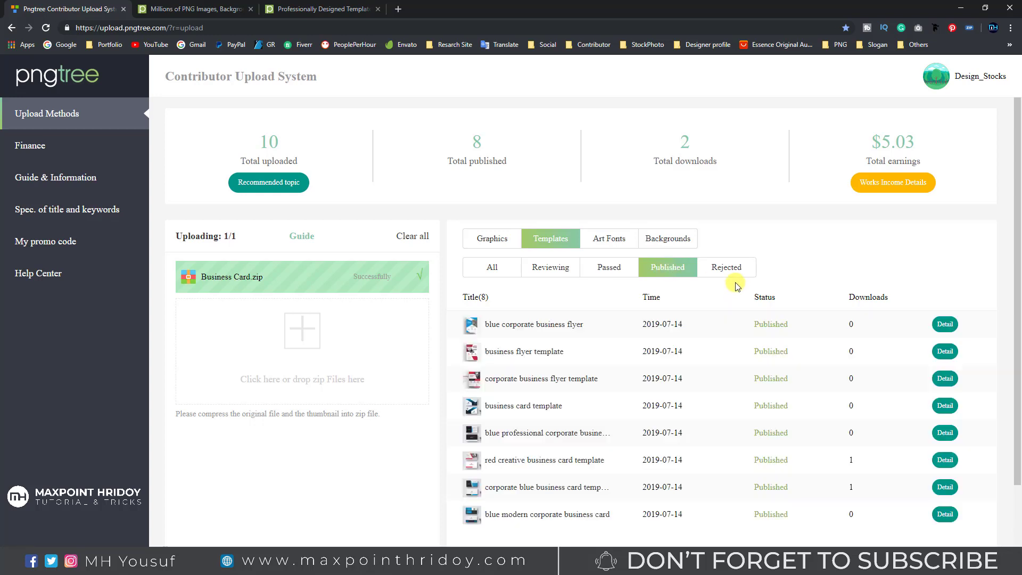
pyautogui.scroll(-1, 698, 272)
pyautogui.moveTo(857, 421); pyautogui.dragTo(480, 278)
pyautogui.click(559, 420)
pyautogui.scroll(1, 612, 234)
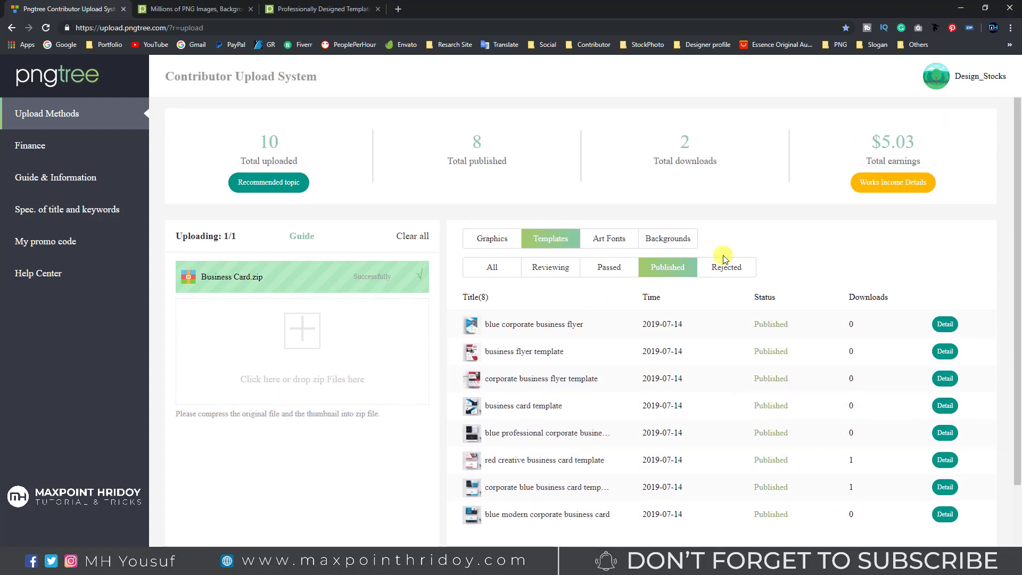
pyautogui.moveTo(335, 162); pyautogui.dragTo(222, 129)
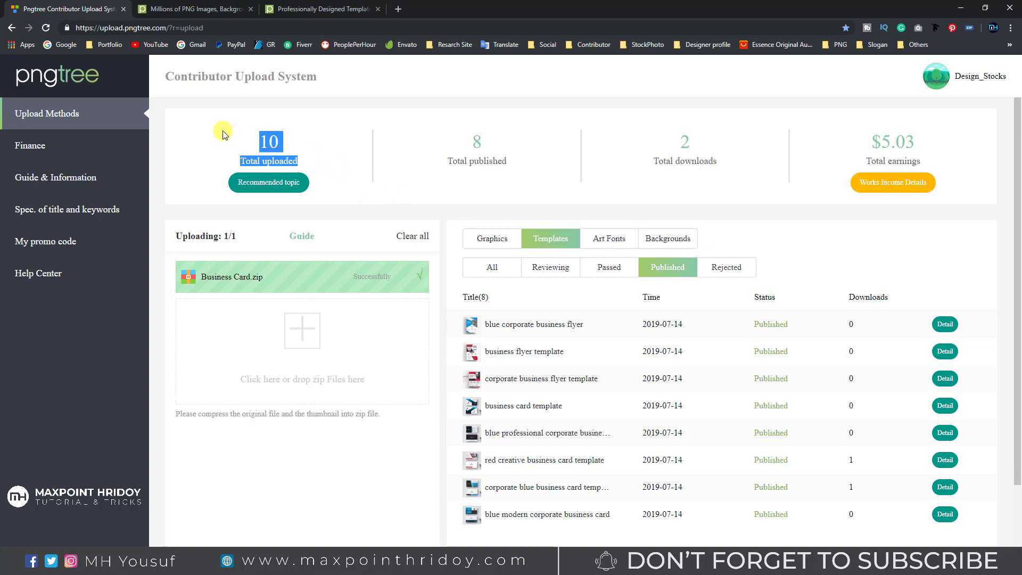
pyautogui.click(296, 126)
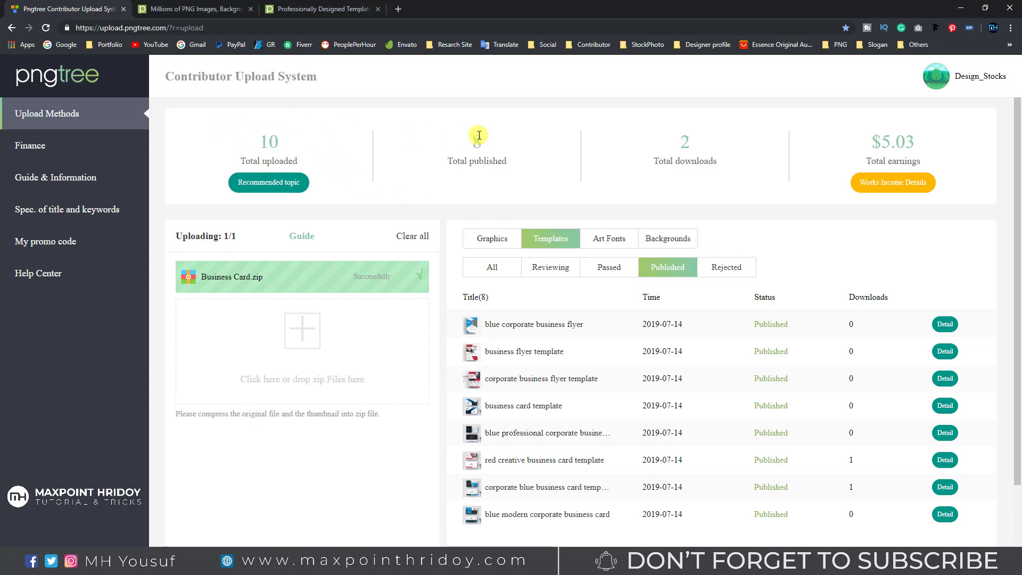